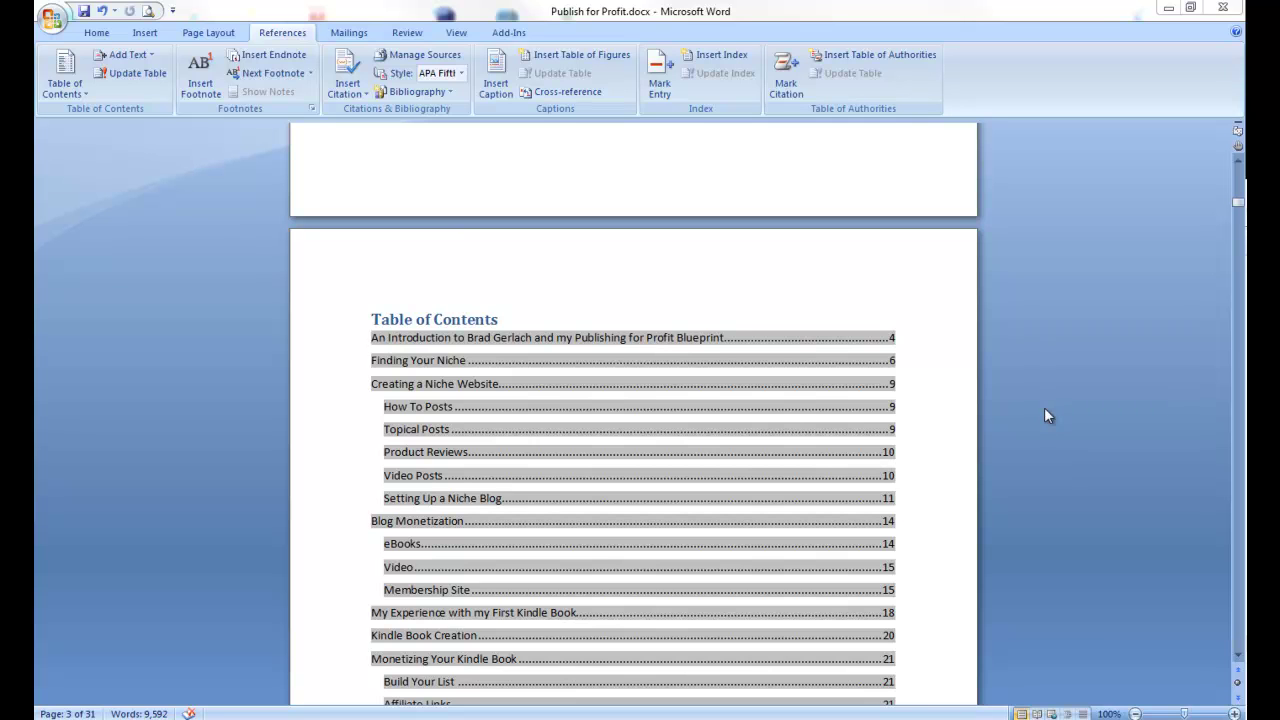
Remove the existing table of contents from page 3, leaving that page blank
left_click(893, 385)
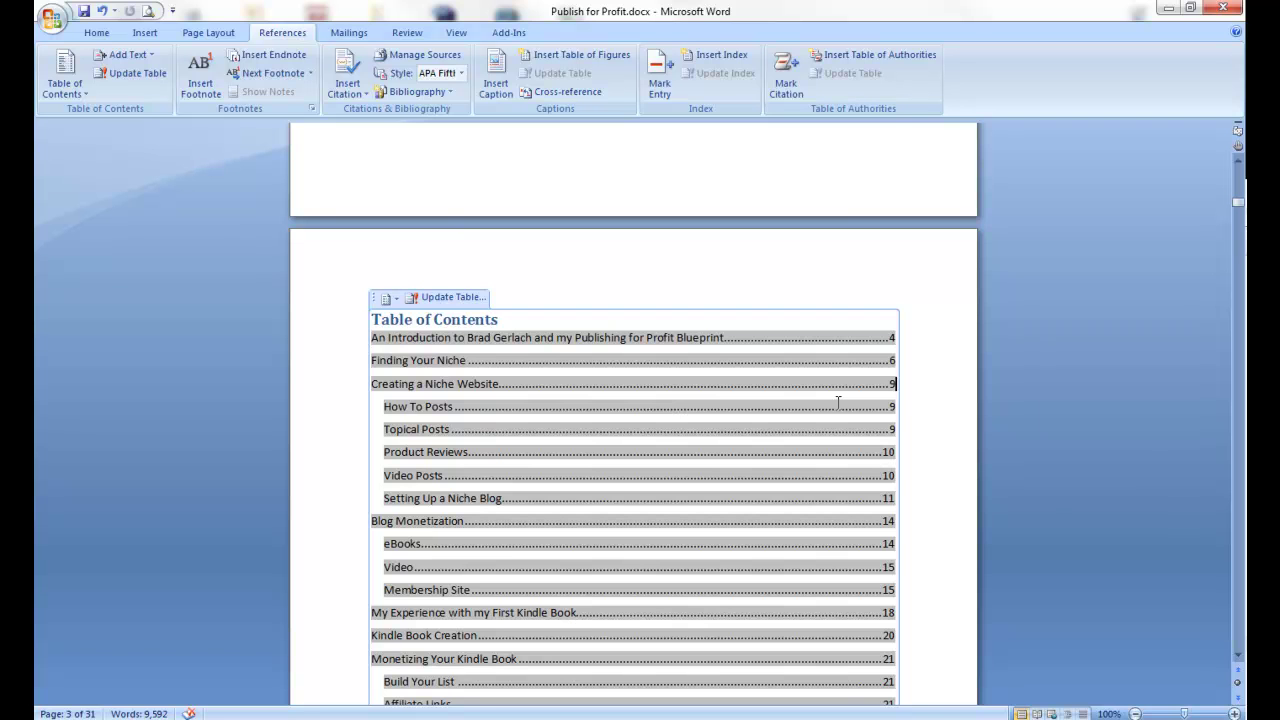
scroll(551, 375, "down", 3)
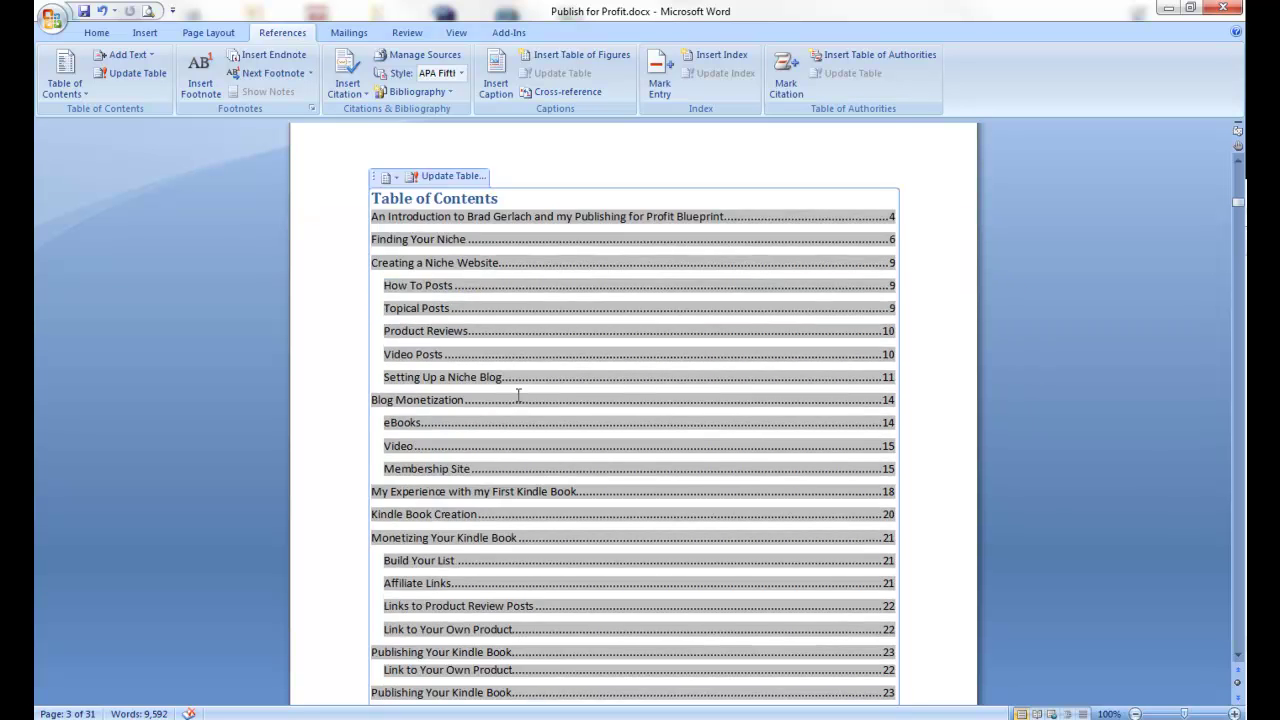
scroll(517, 391, "up", 1)
left_click(728, 180)
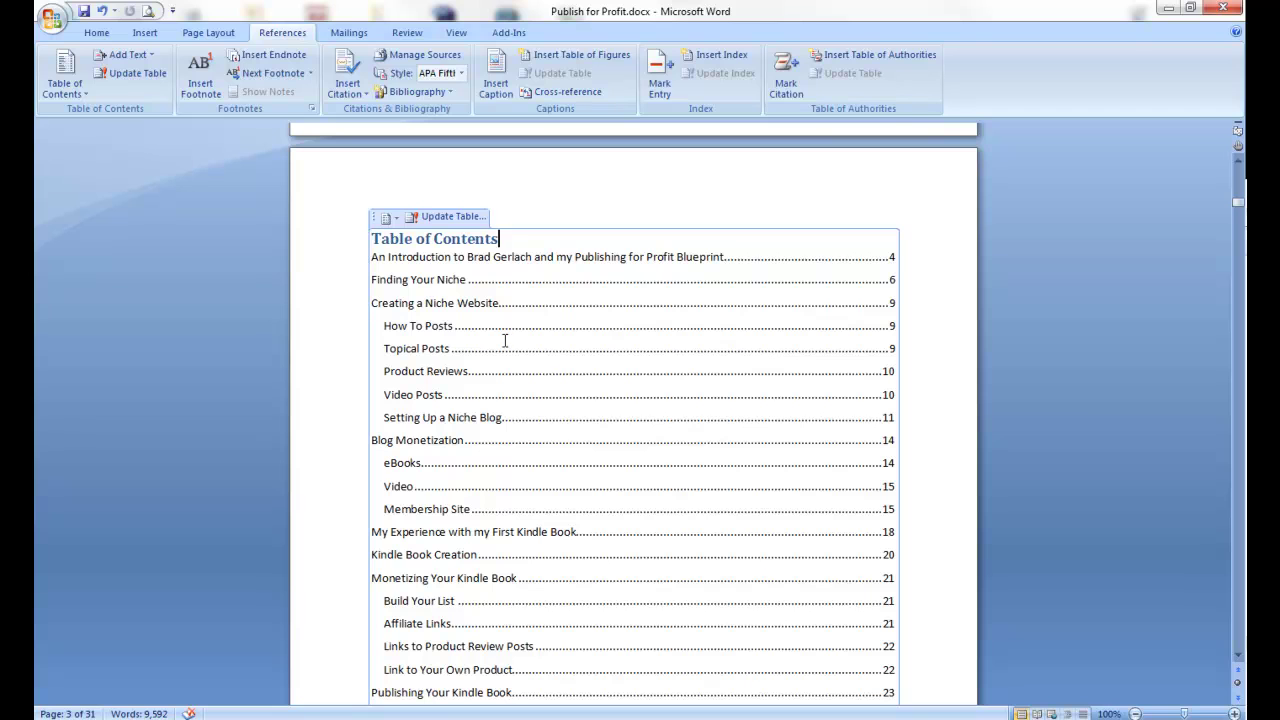
left_click(382, 219)
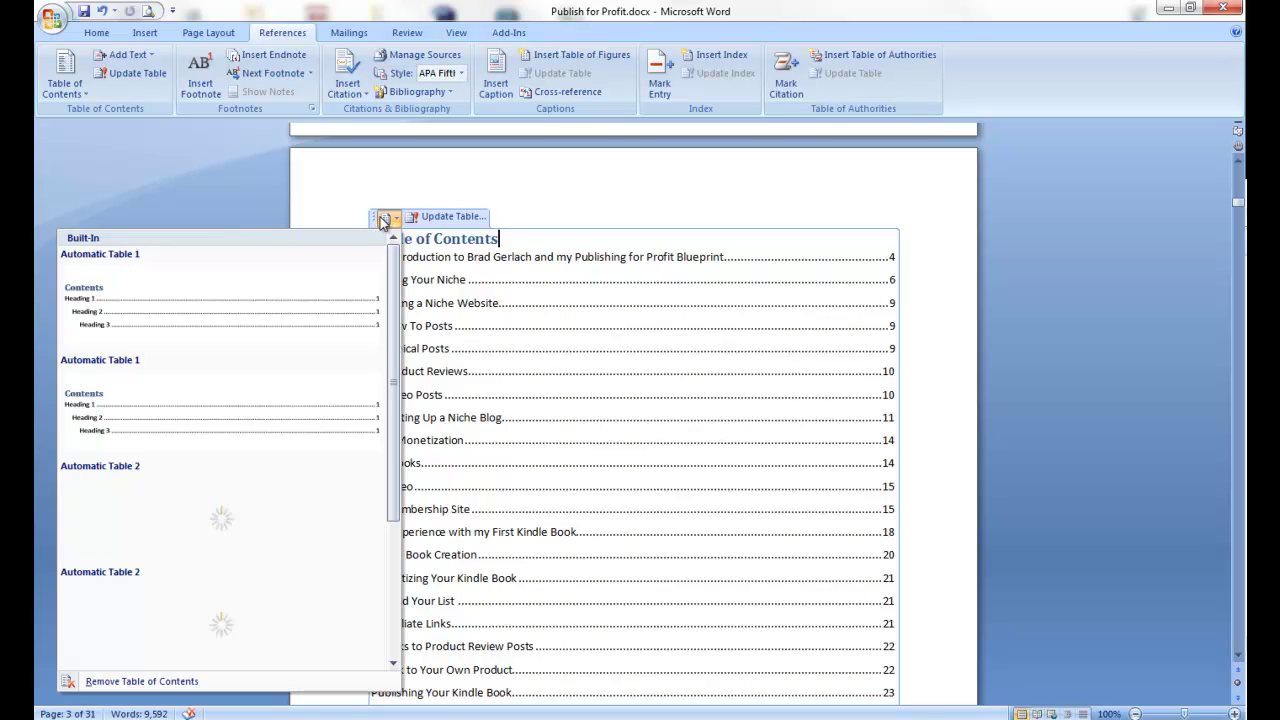
left_click(206, 684)
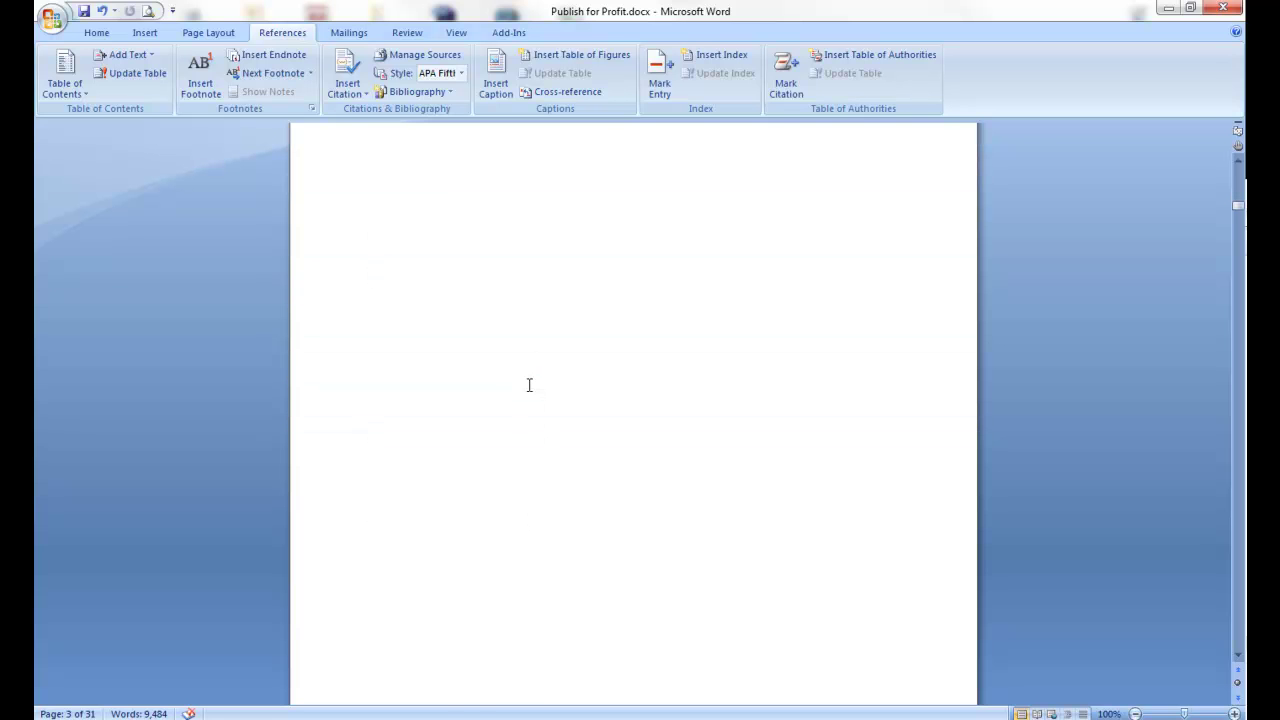
Delete the extra break just before the introduction chapter
scroll(529, 385, "up", 15)
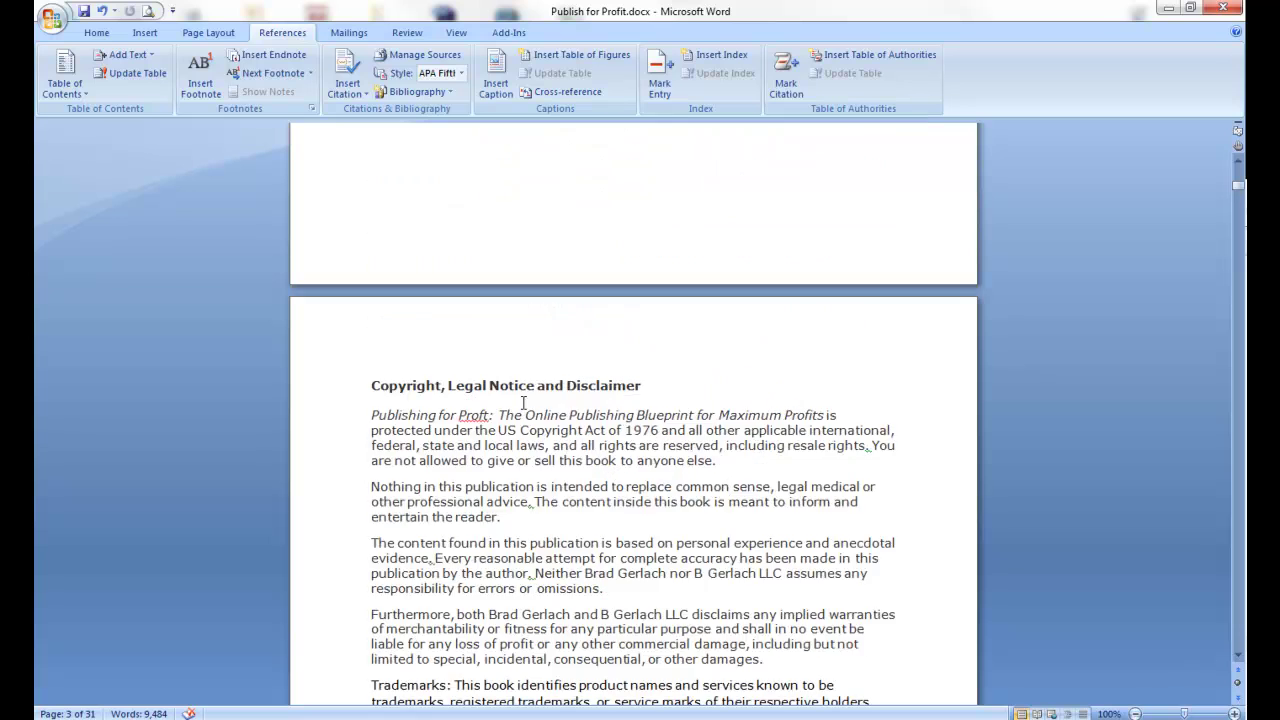
scroll(518, 410, "down", 15)
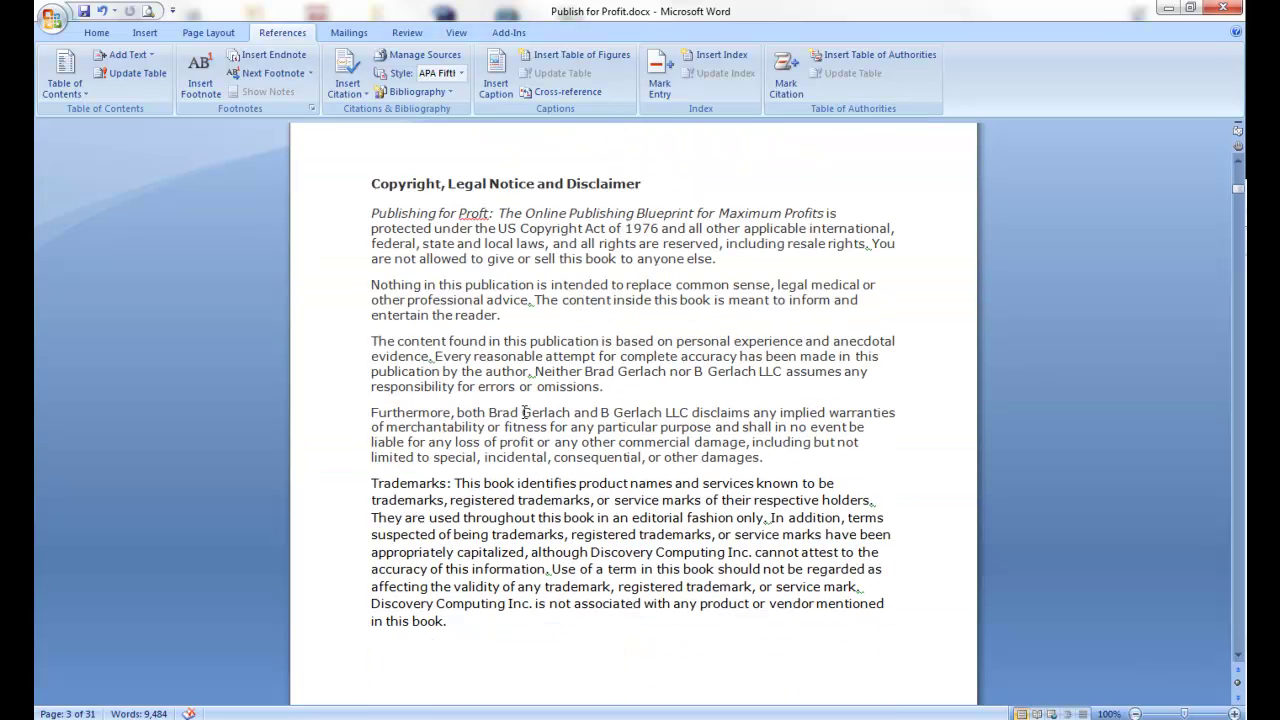
scroll(497, 400, "down", 18)
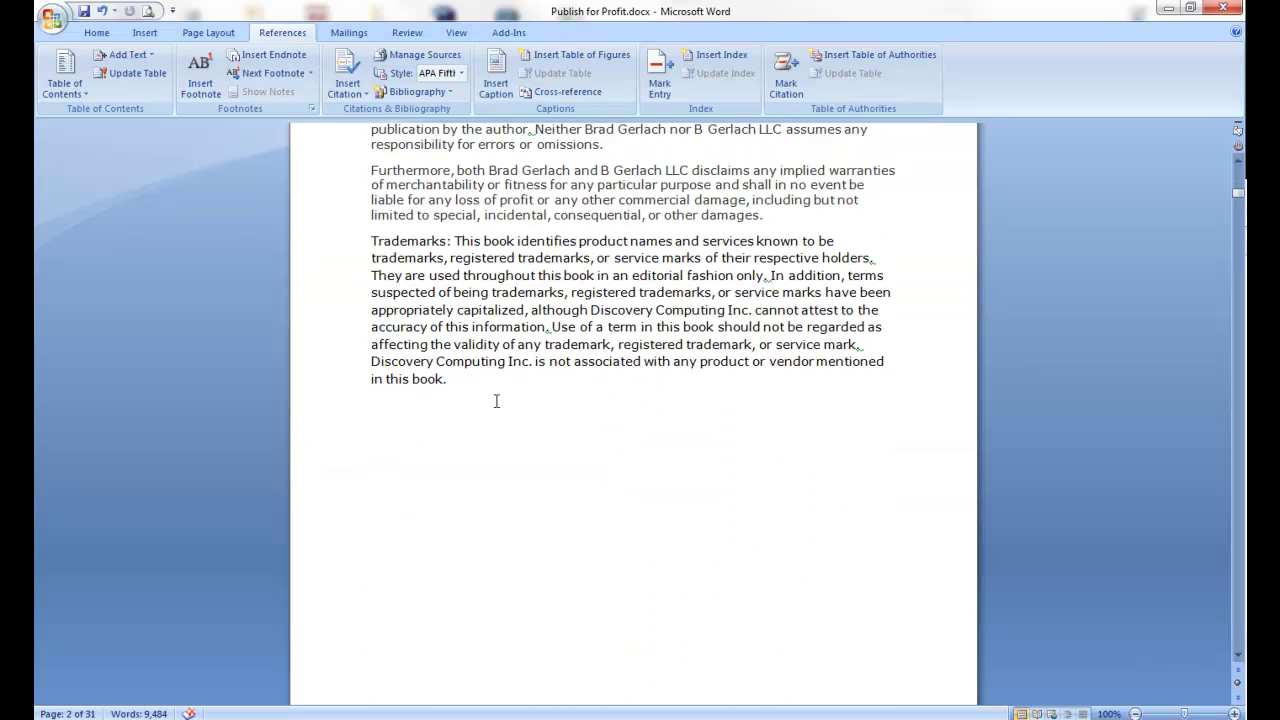
scroll(427, 320, "down", 15)
scroll(428, 340, "up", 5)
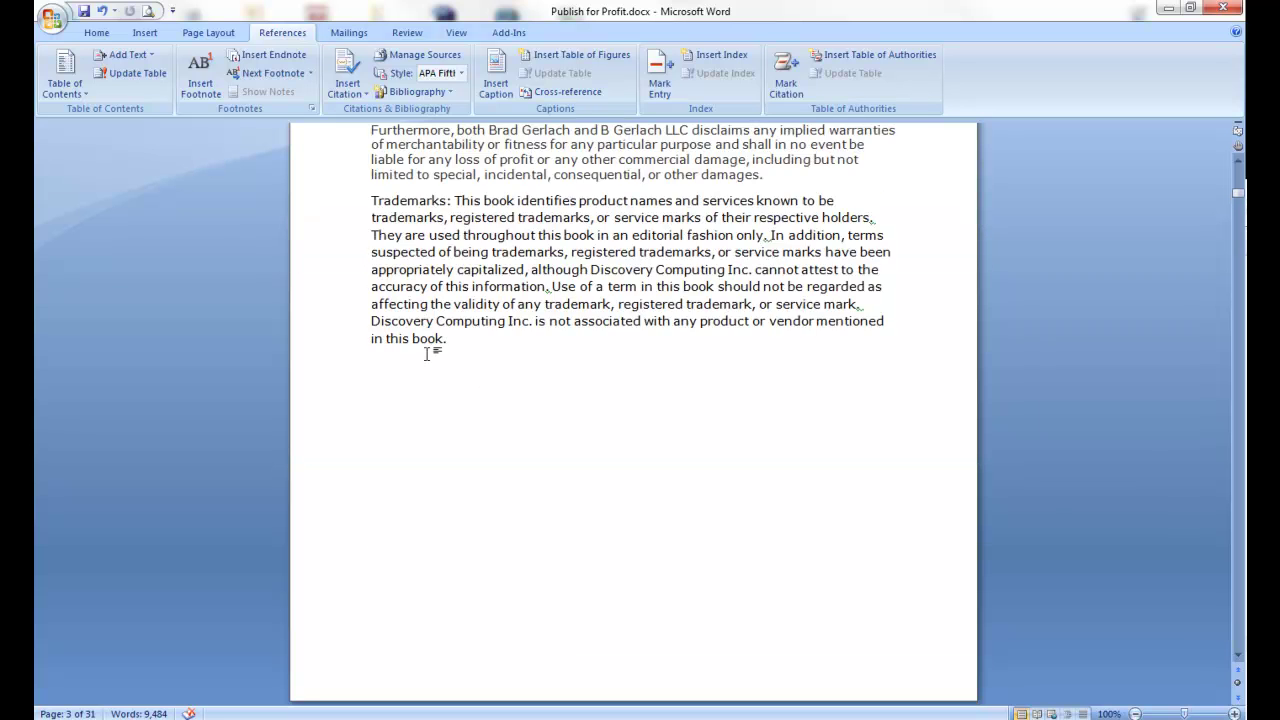
scroll(429, 354, "down", 3)
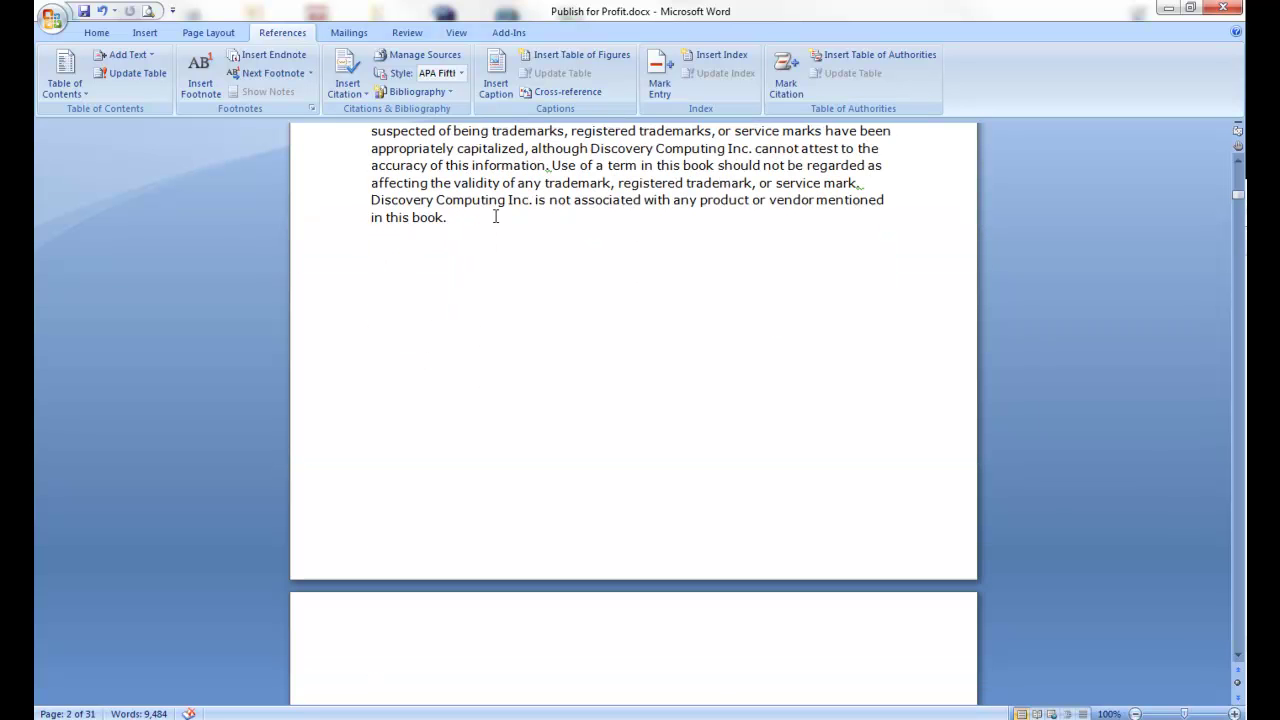
key("Delete")
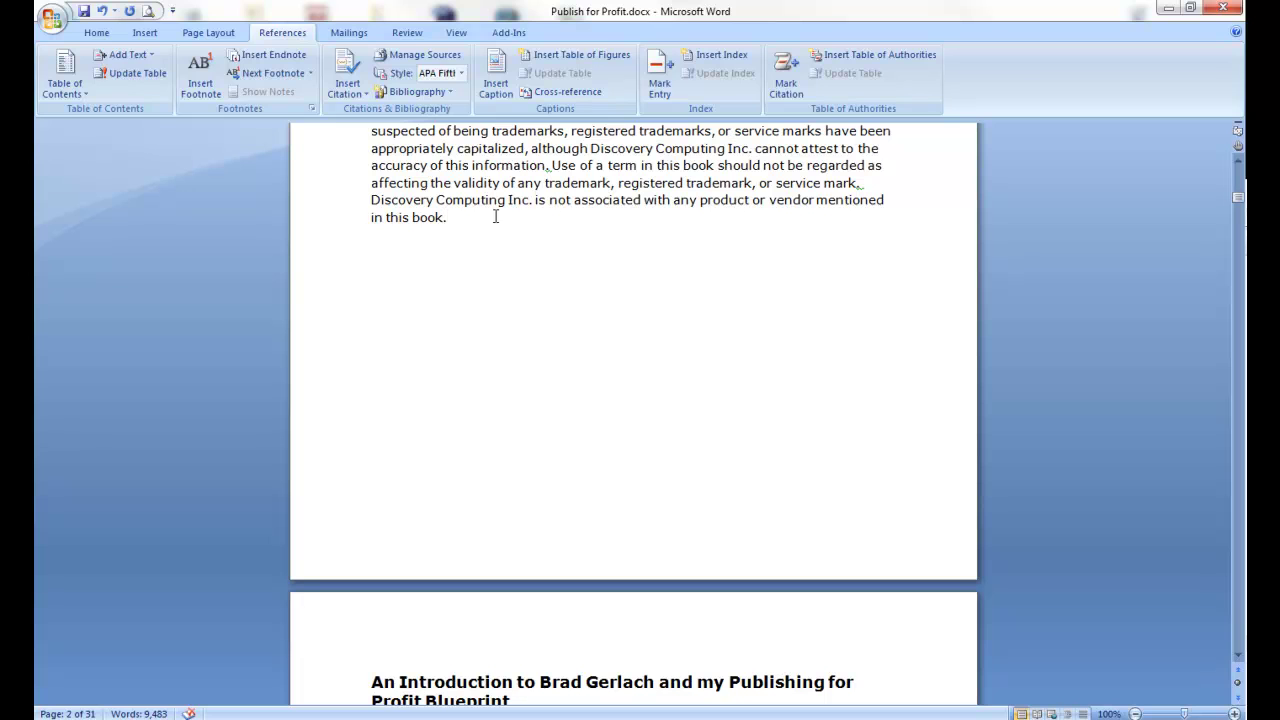
Insert a page break so the introduction heading starts after one empty page 3
left_click(140, 36)
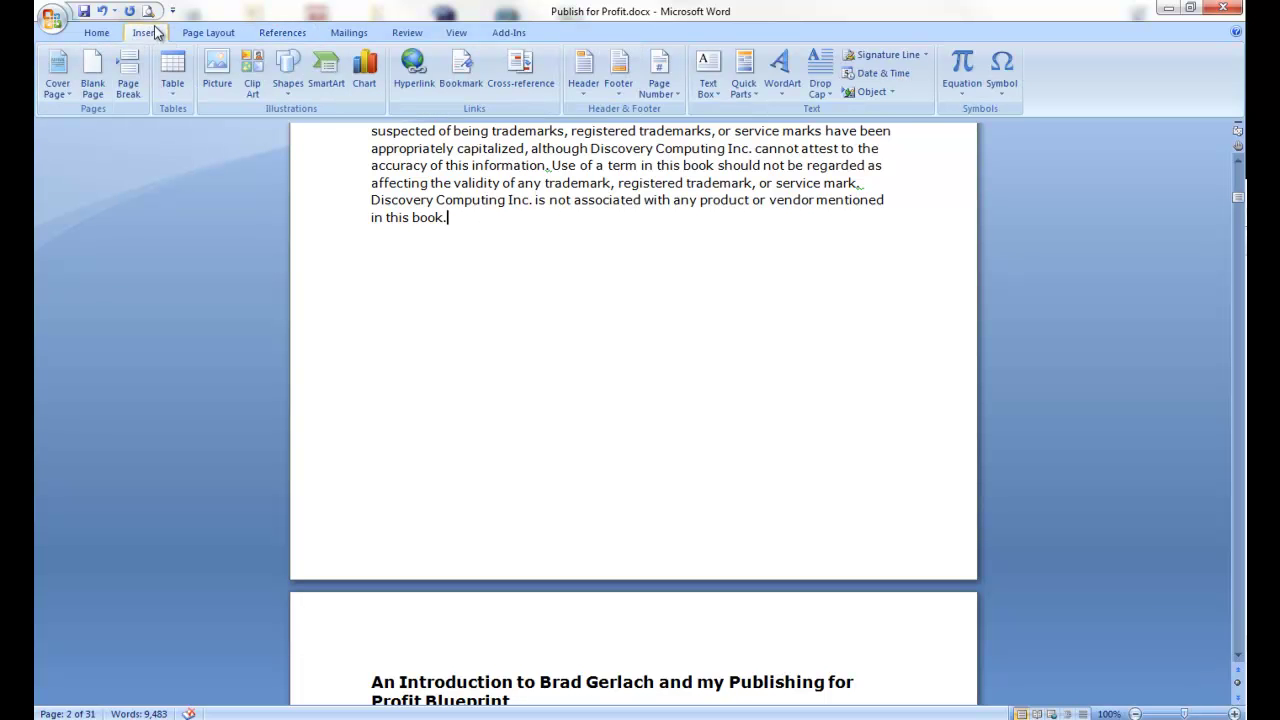
left_click(124, 85)
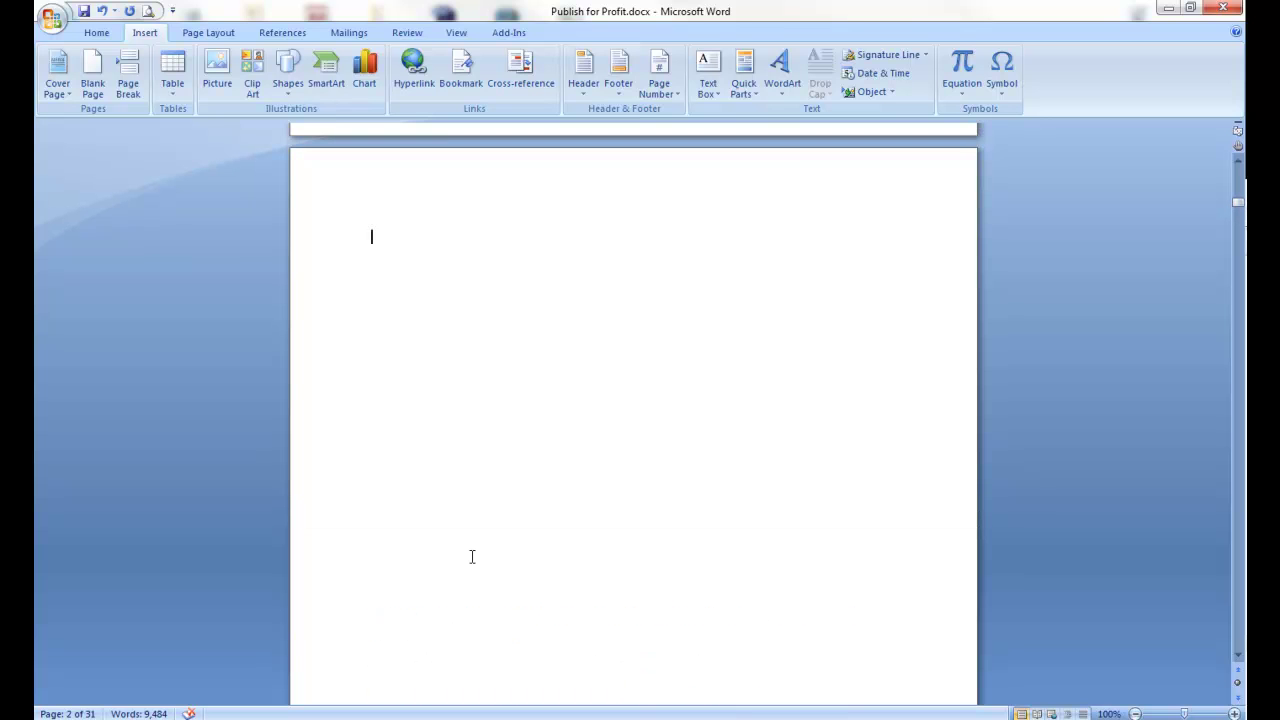
scroll(472, 556, "down", 10)
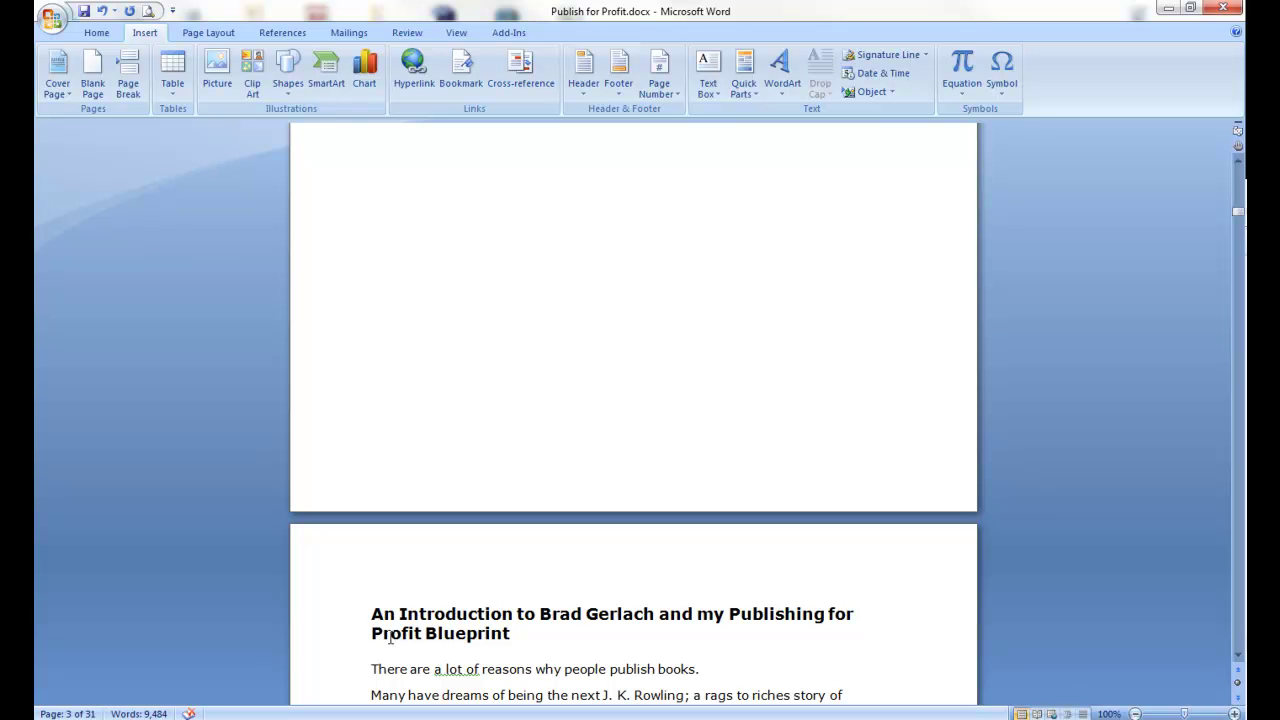
scroll(483, 551, "up", 12)
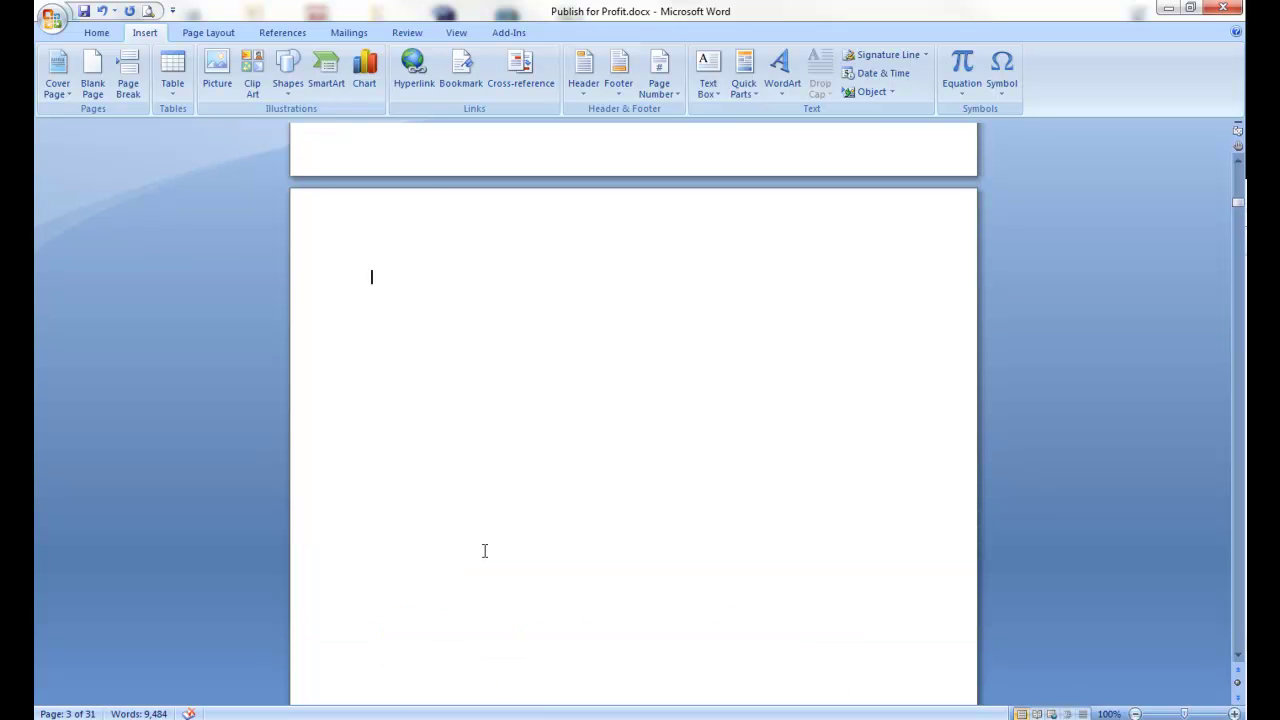
scroll(484, 551, "down", 12)
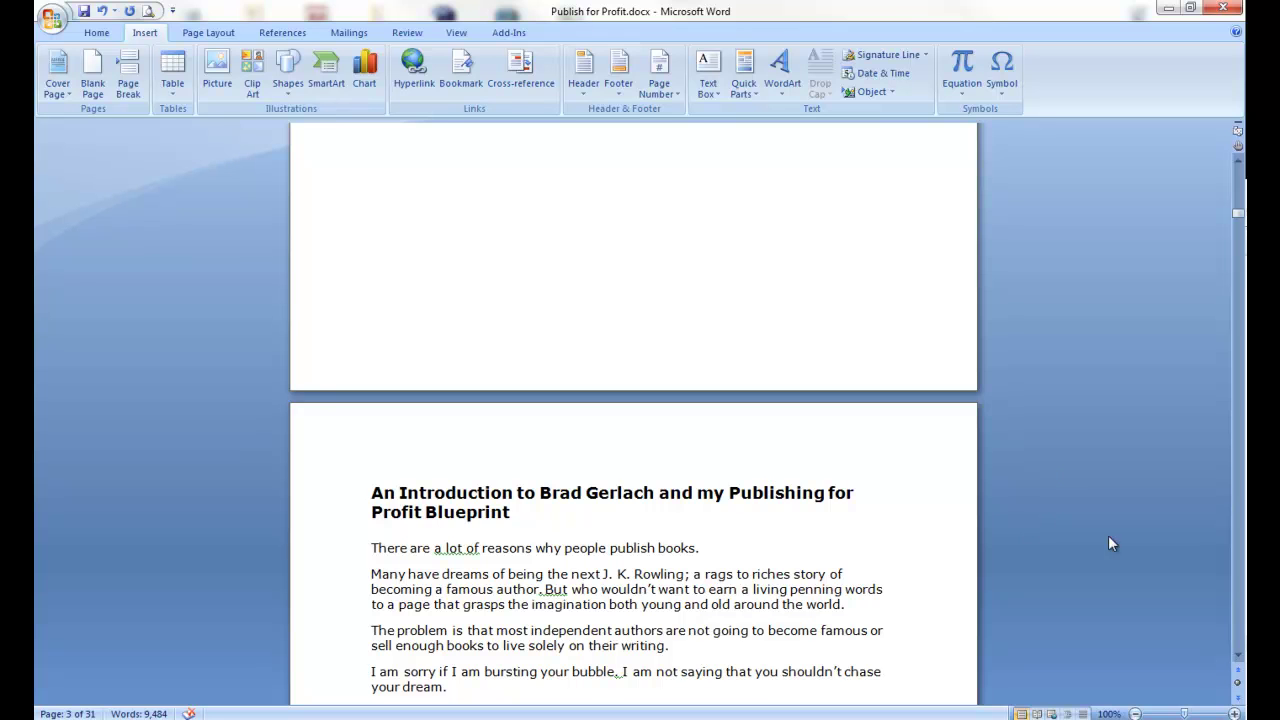
Check the styles of the introduction heading (Heading 1, Verdana 14 bold) and the body paragraphs
double_click(496, 495)
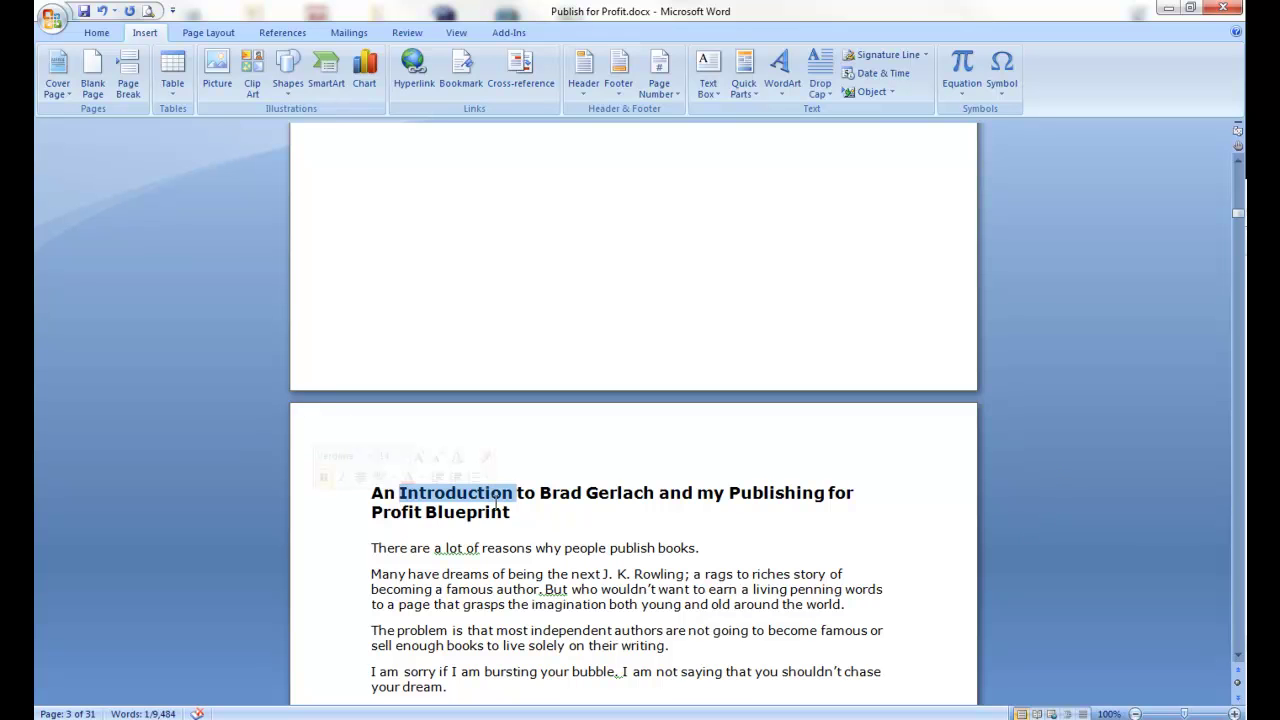
left_click(493, 512)
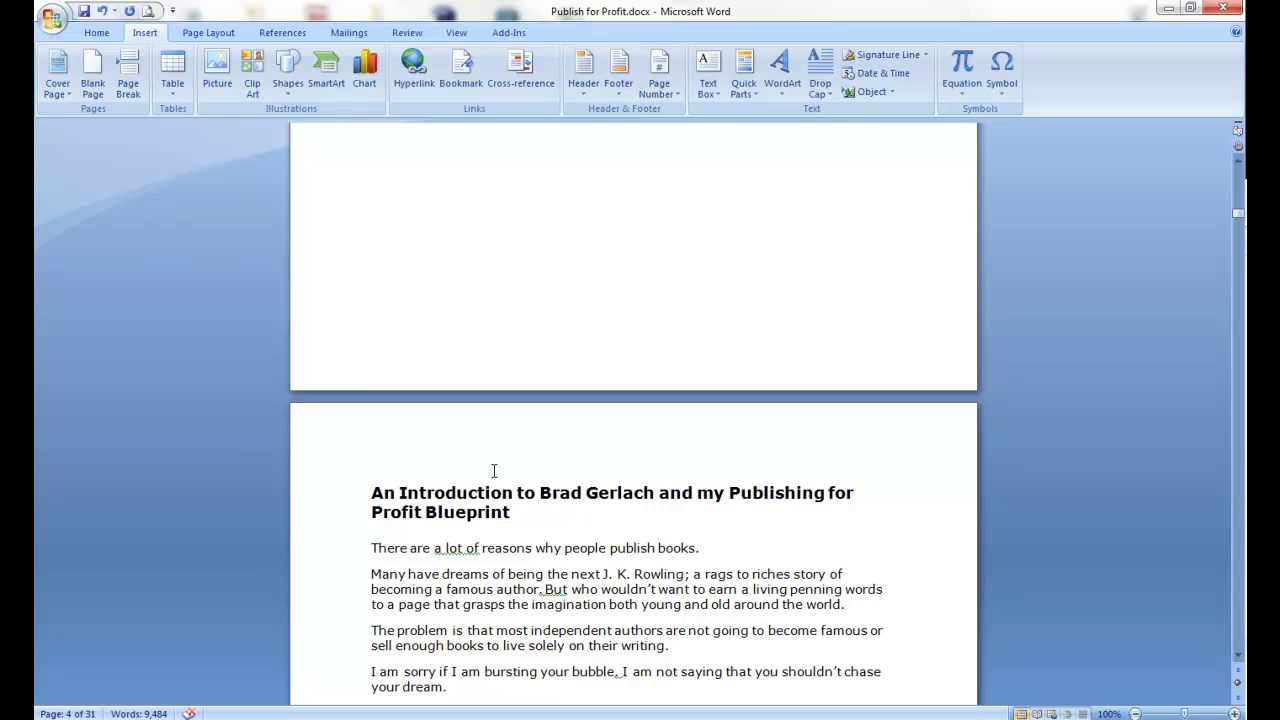
left_click(92, 35)
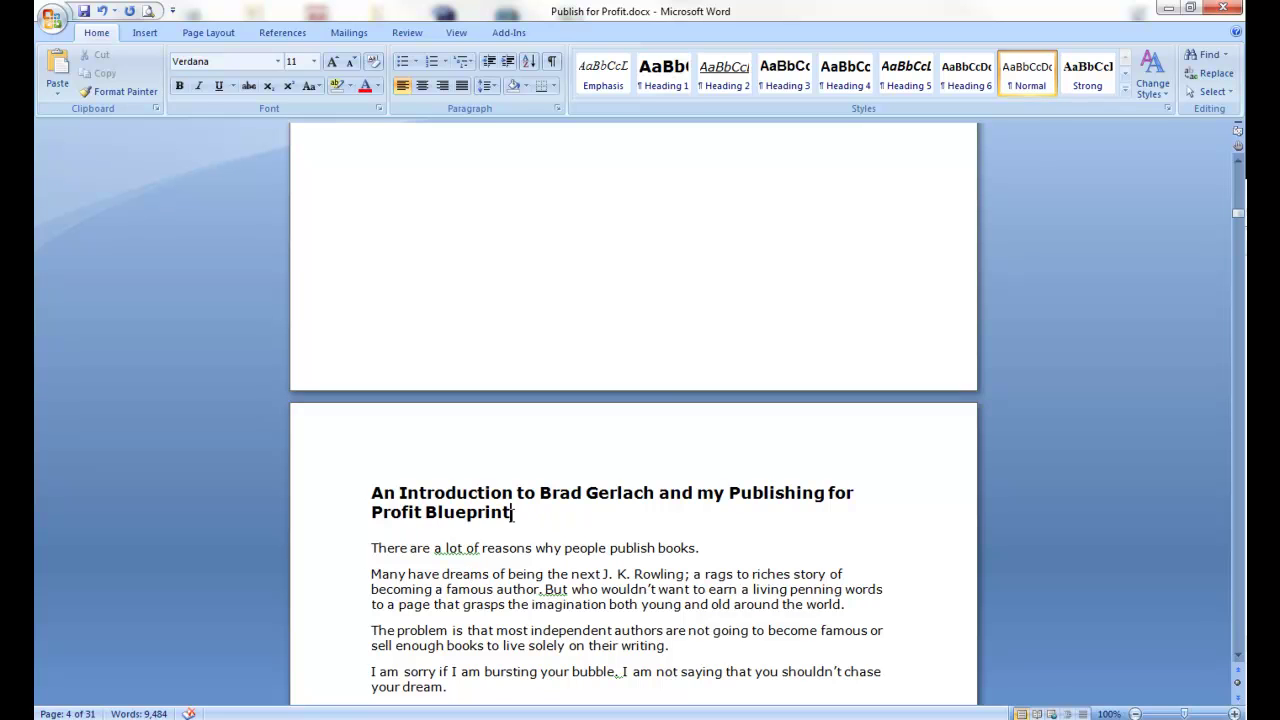
left_click(441, 574)
scroll(435, 578, "down", 3)
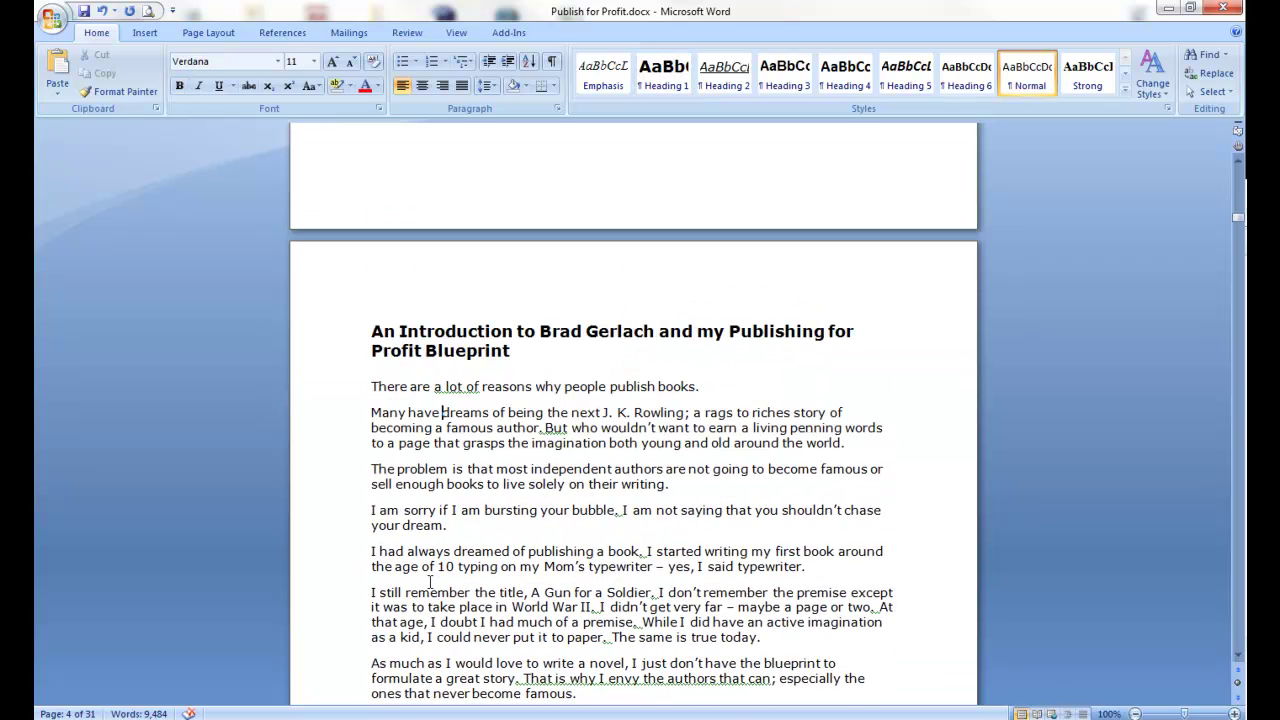
left_click_drag(389, 416, 511, 551)
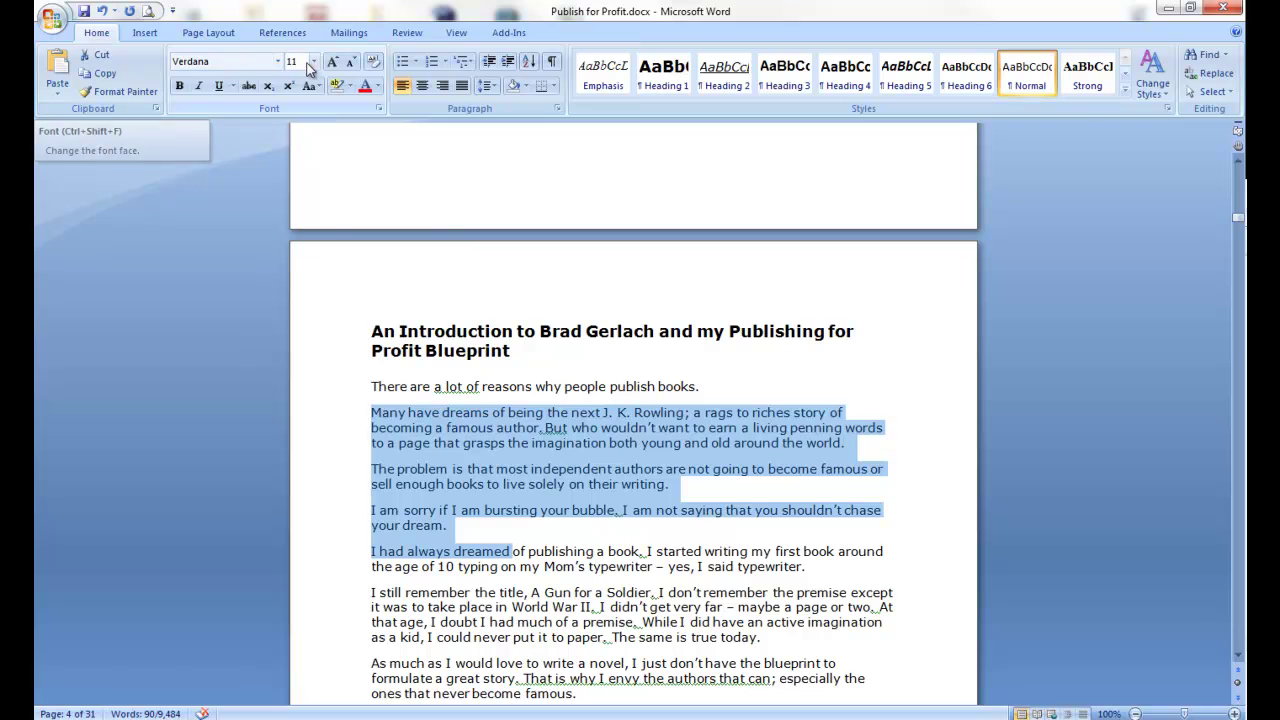
left_click(409, 468)
left_click(427, 348)
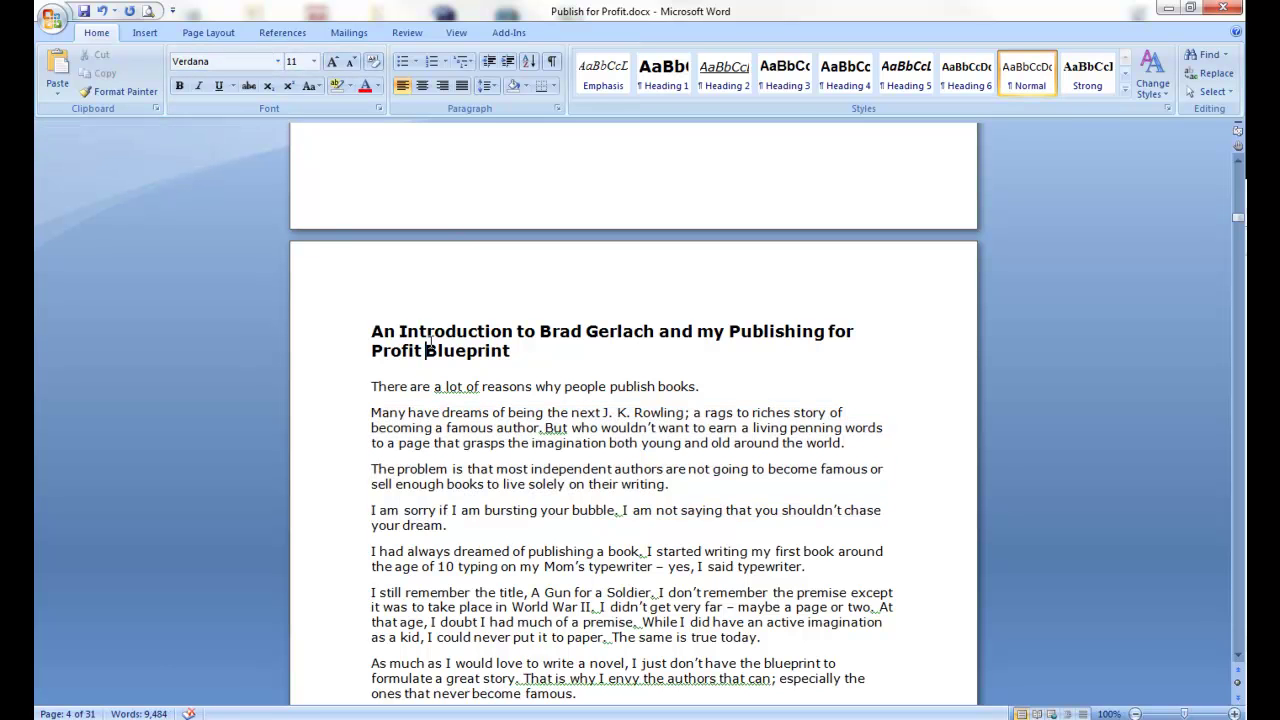
triple_click(368, 333)
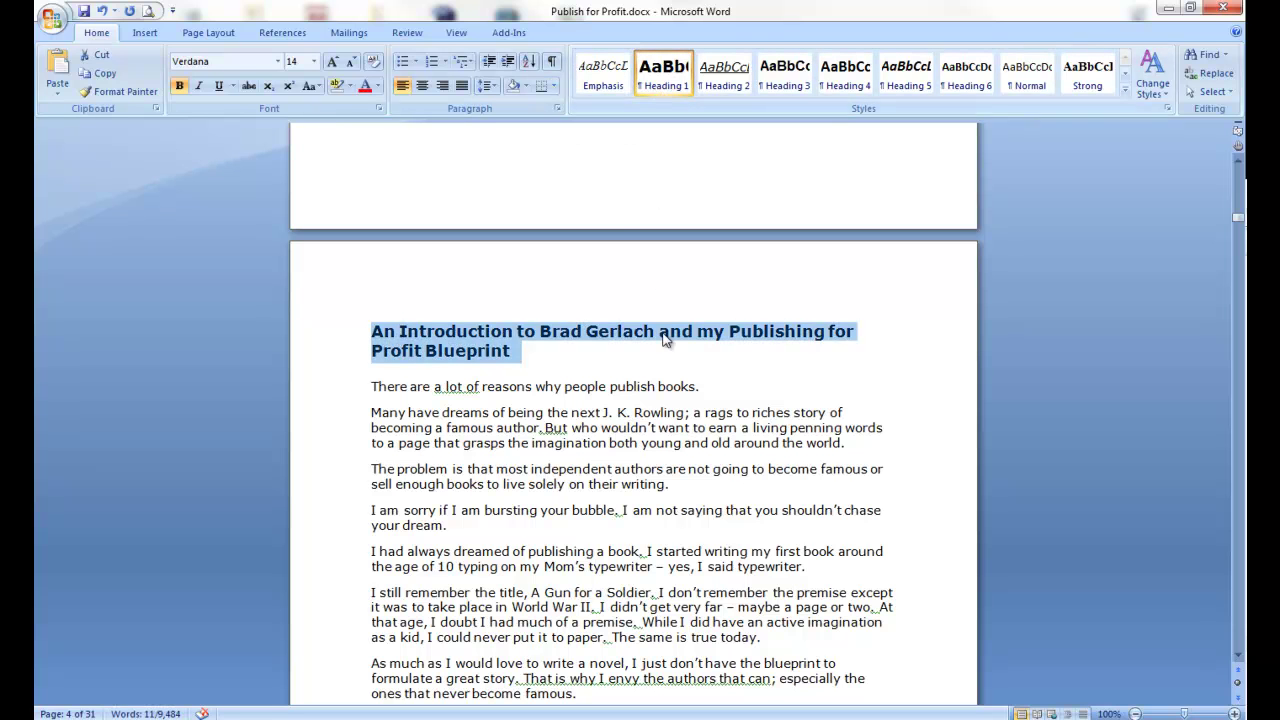
right_click(663, 82)
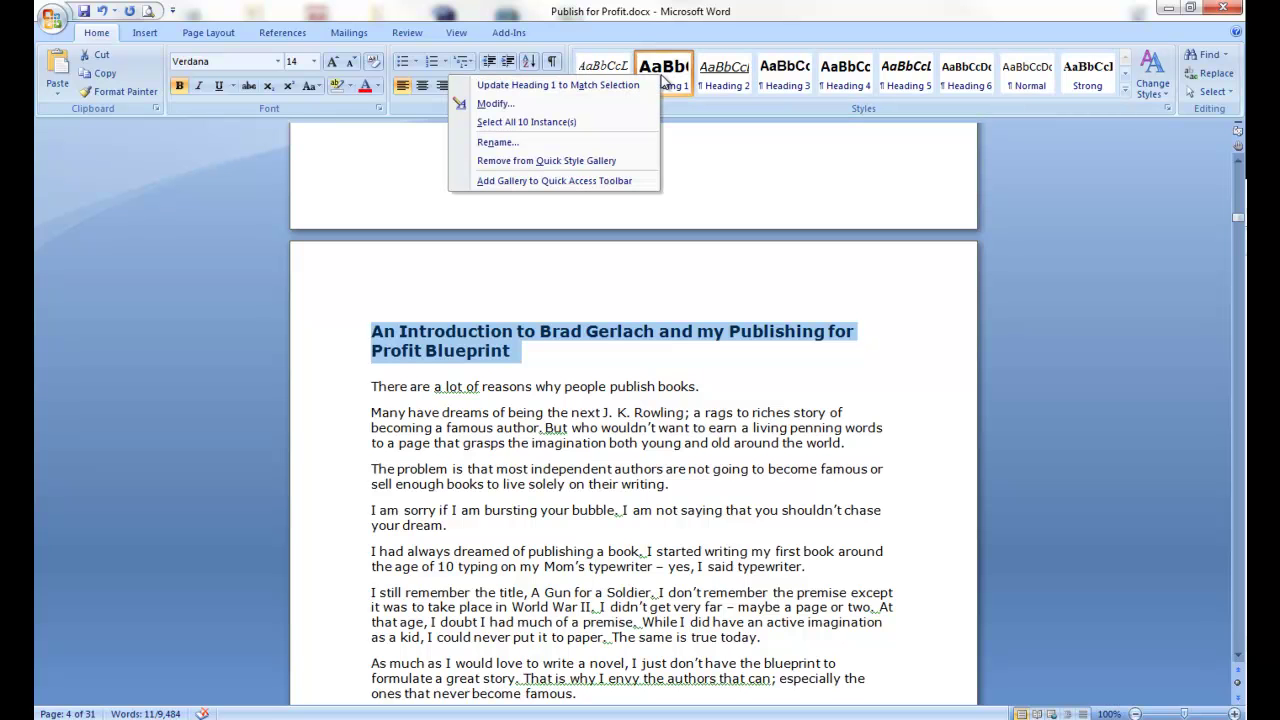
left_click(495, 103)
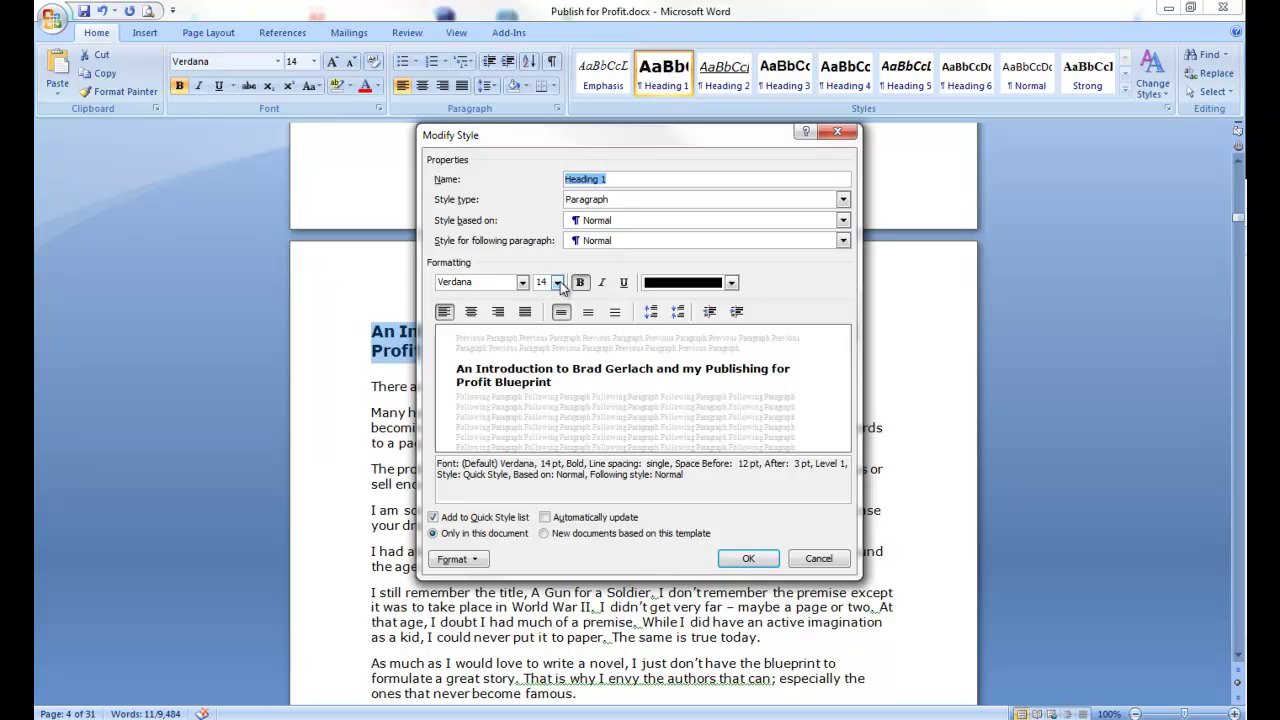
left_click(749, 560)
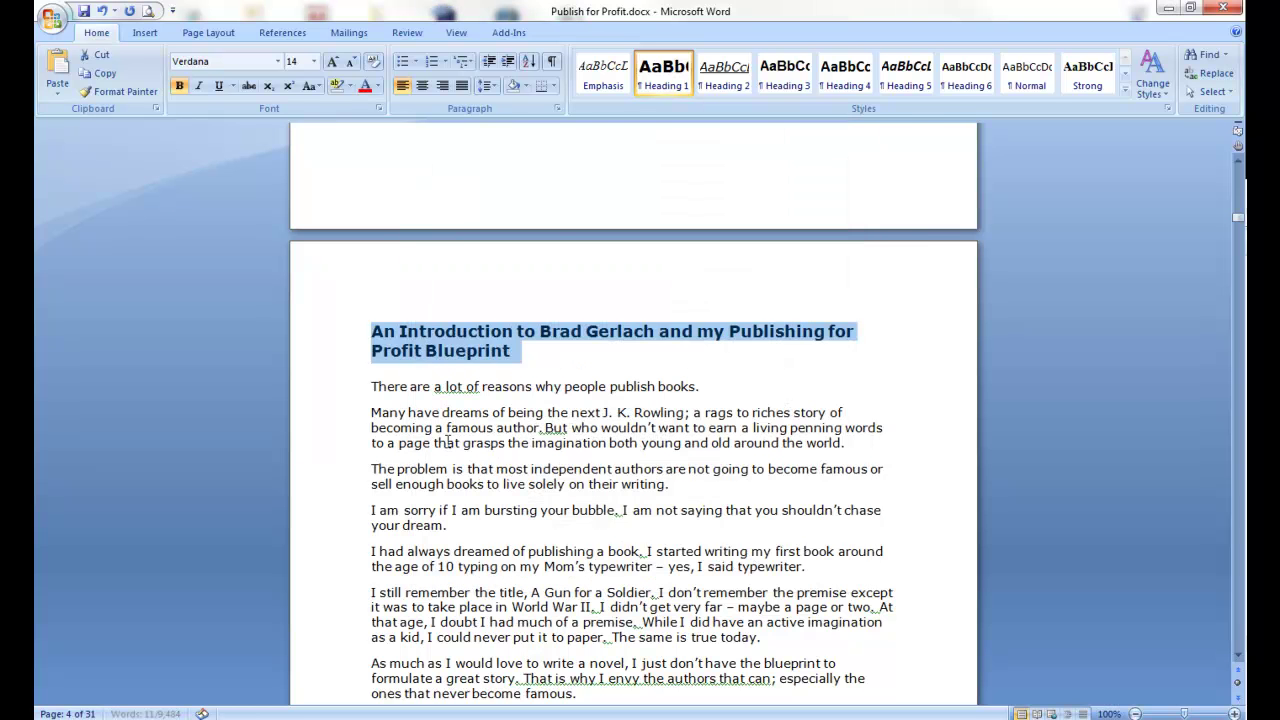
left_click(449, 443)
scroll(467, 469, "down", 7)
scroll(467, 469, "down", 20)
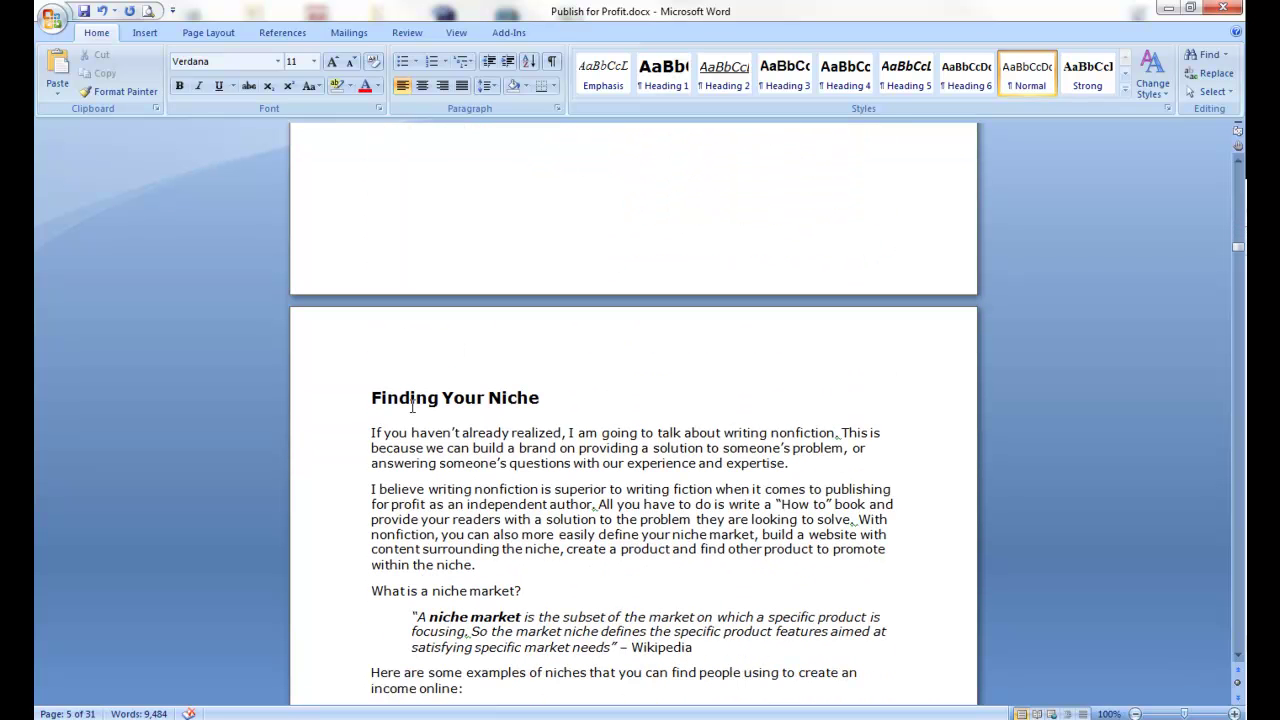
triple_click(411, 406)
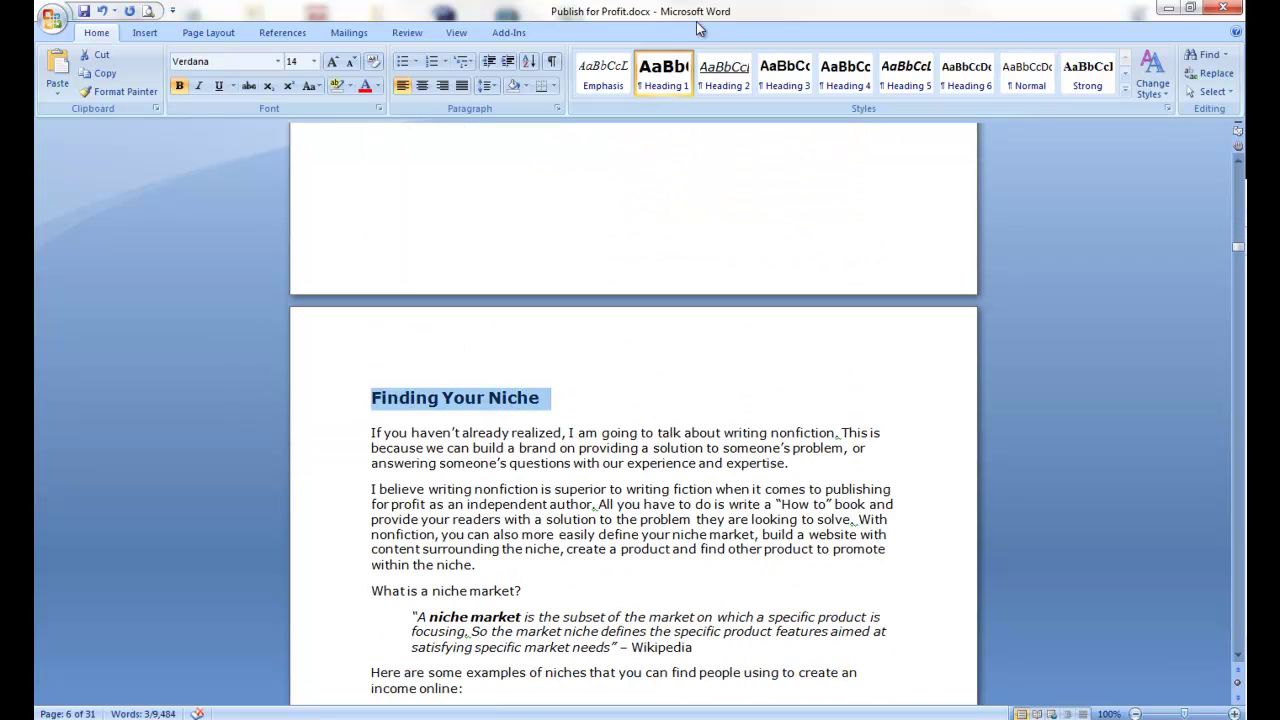
scroll(494, 437, "down", 1)
scroll(494, 437, "down", 20)
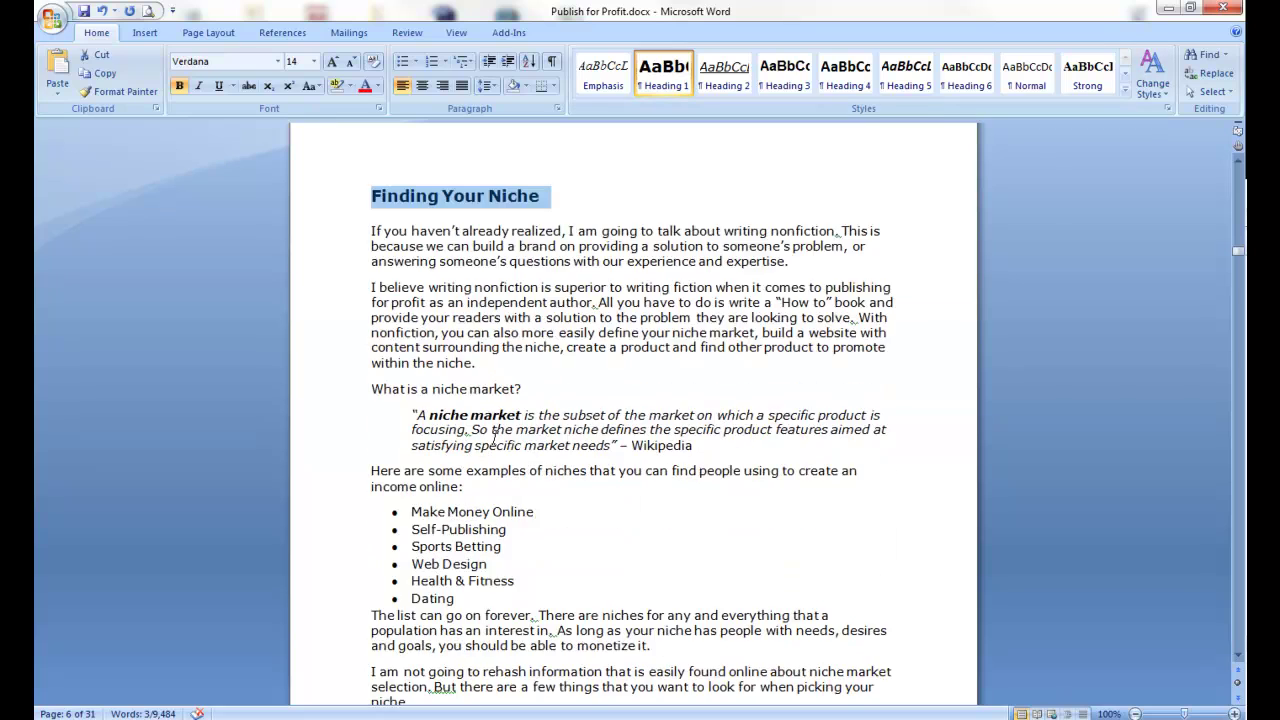
scroll(494, 437, "down", 20)
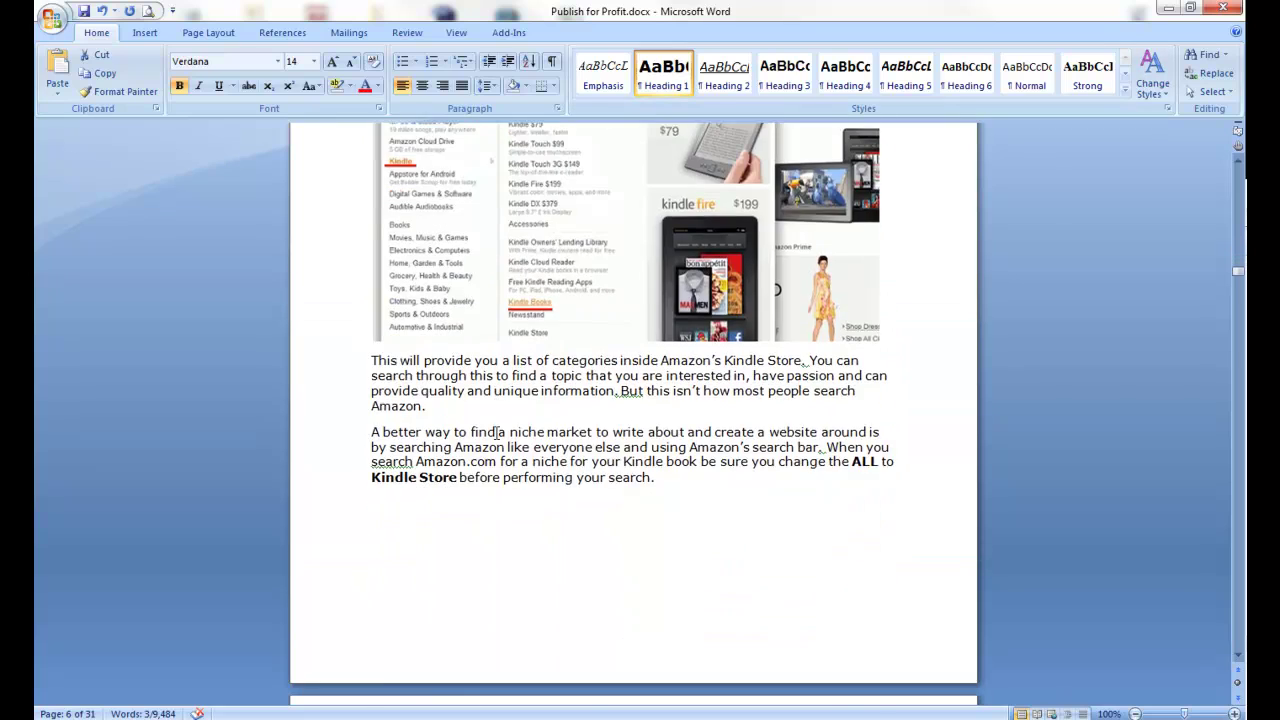
scroll(496, 433, "down", 10)
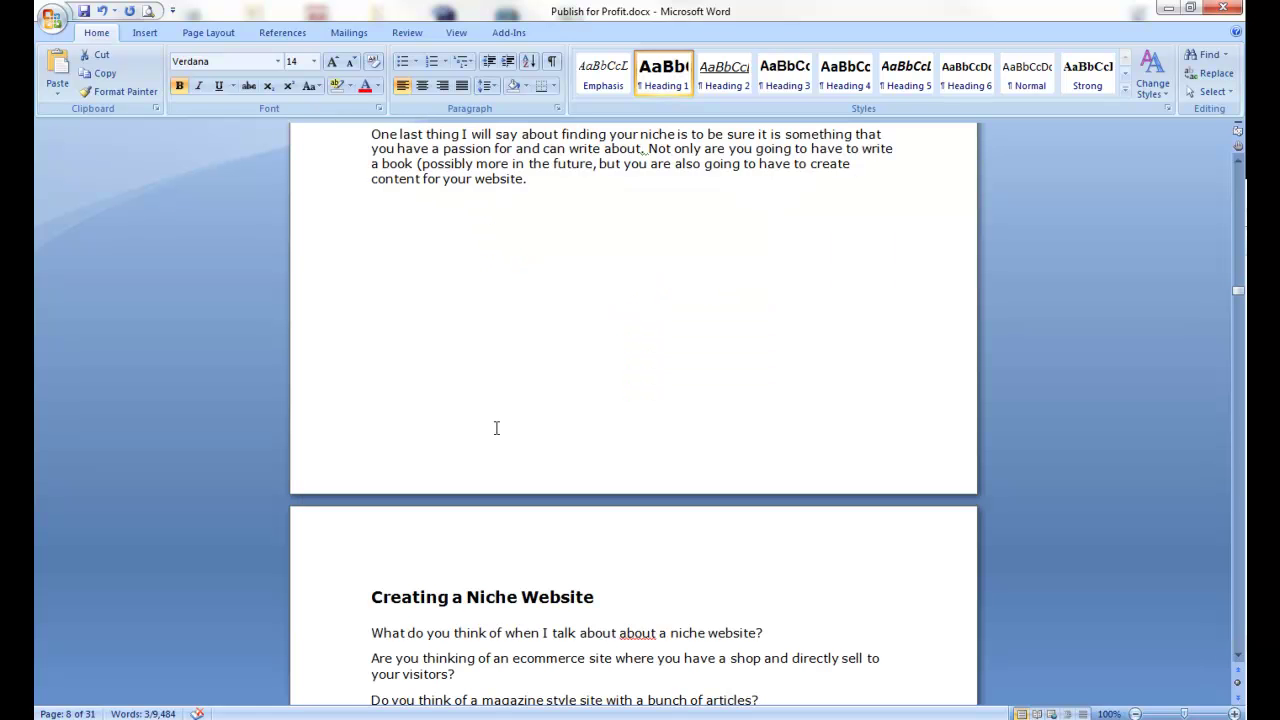
scroll(495, 429, "down", 20)
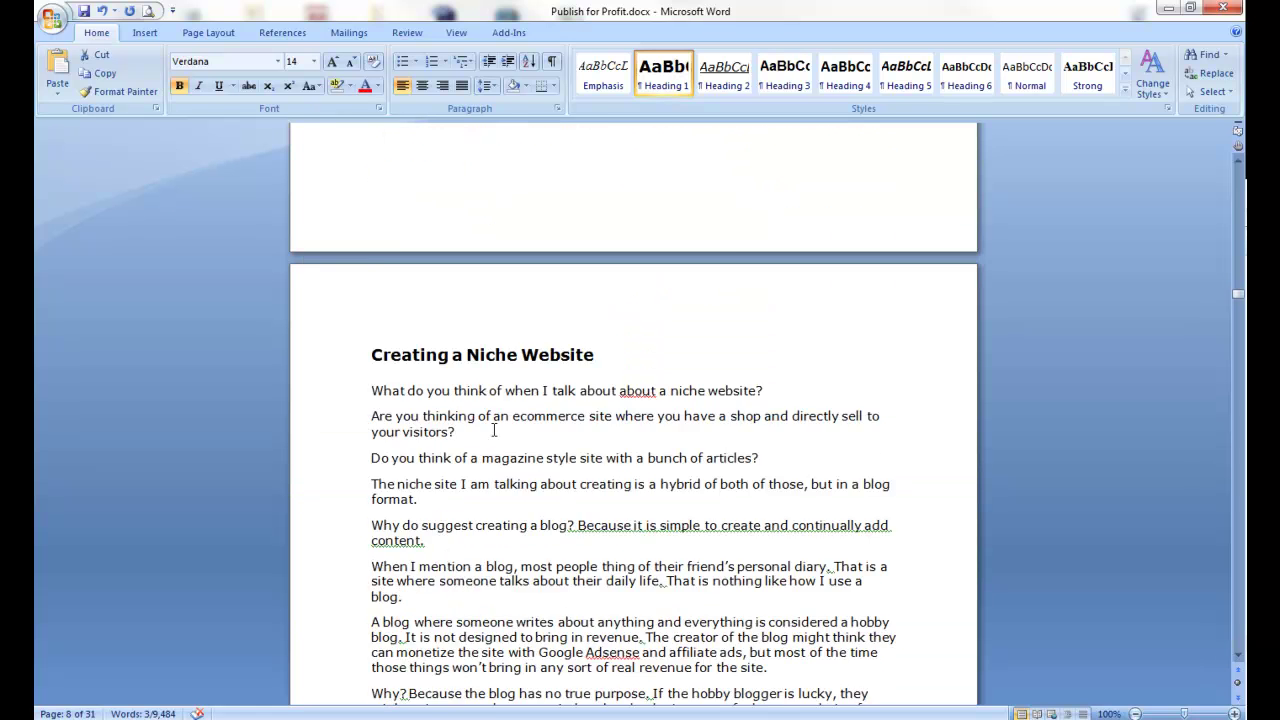
scroll(494, 429, "down", 9)
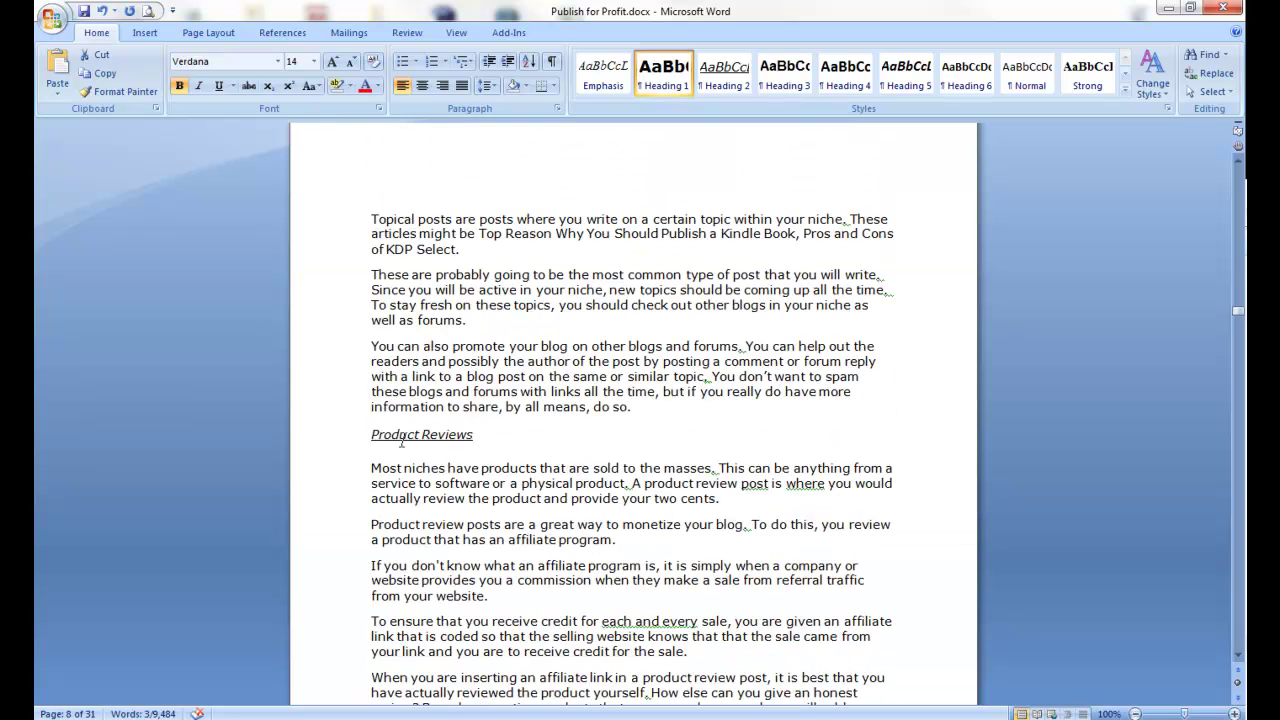
left_click(401, 436)
scroll(401, 436, "up", 12)
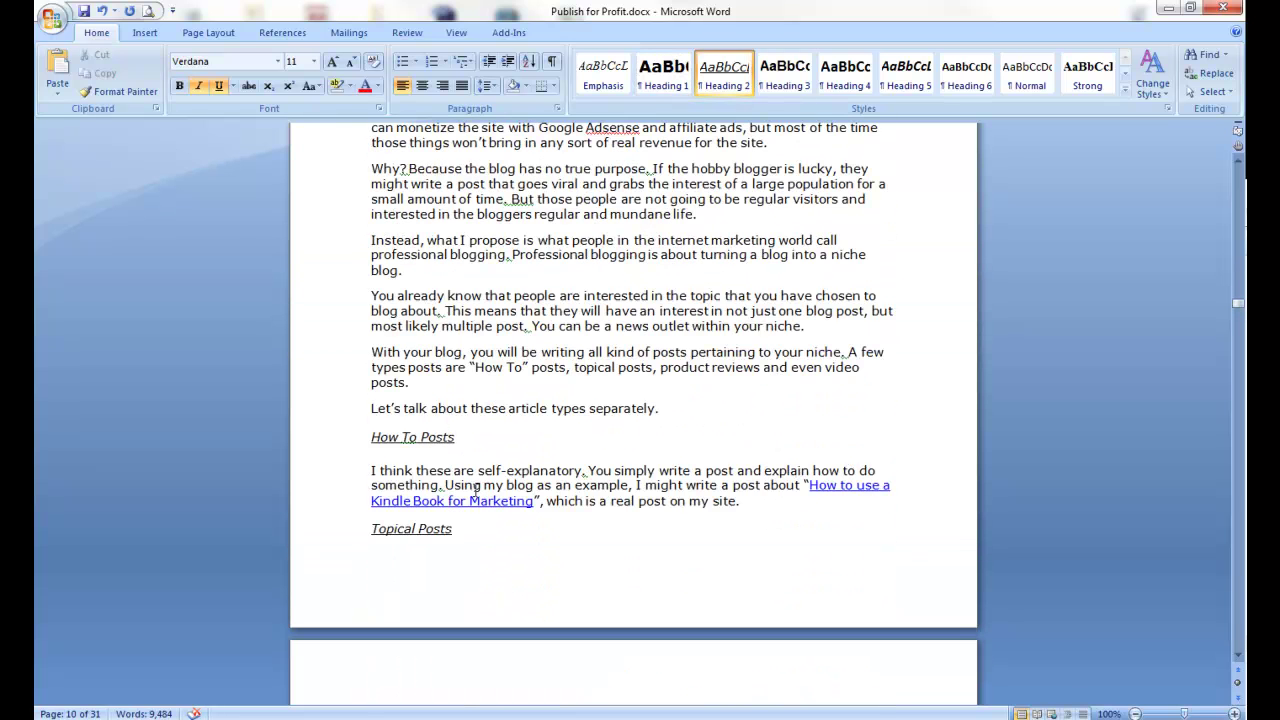
left_click(469, 533)
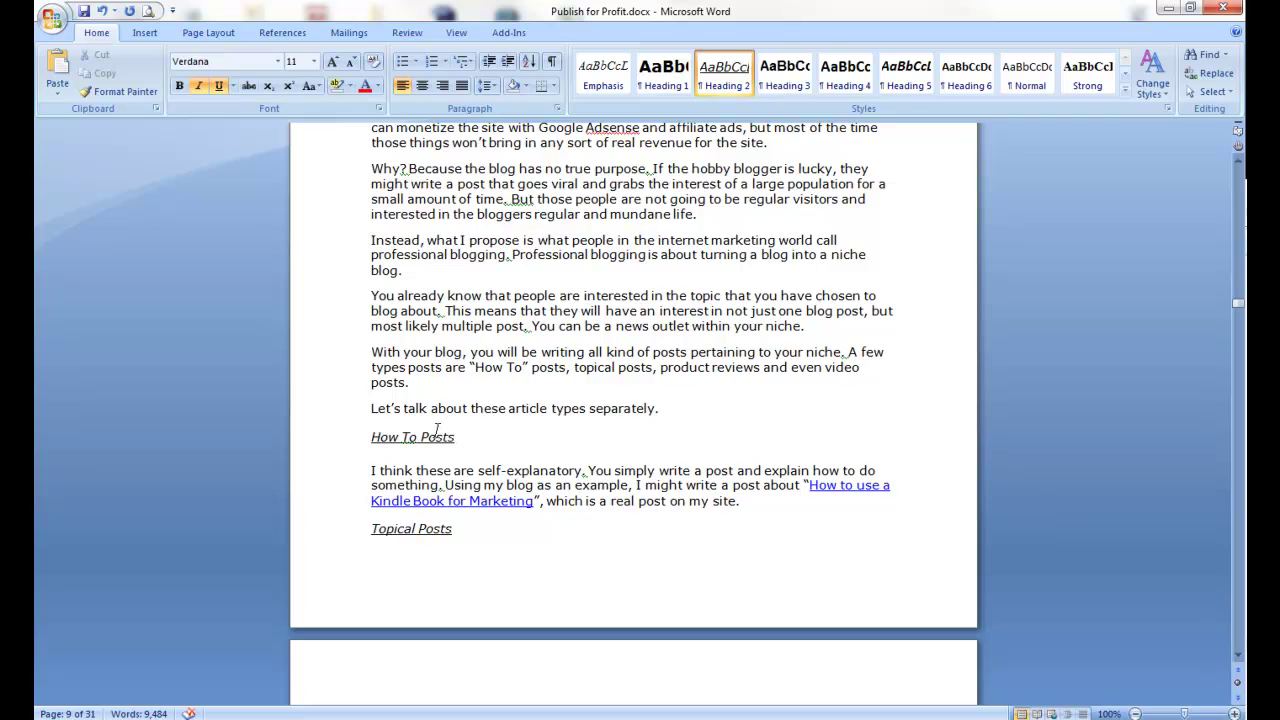
left_click_drag(456, 438, 363, 437)
scroll(363, 437, "up", 6)
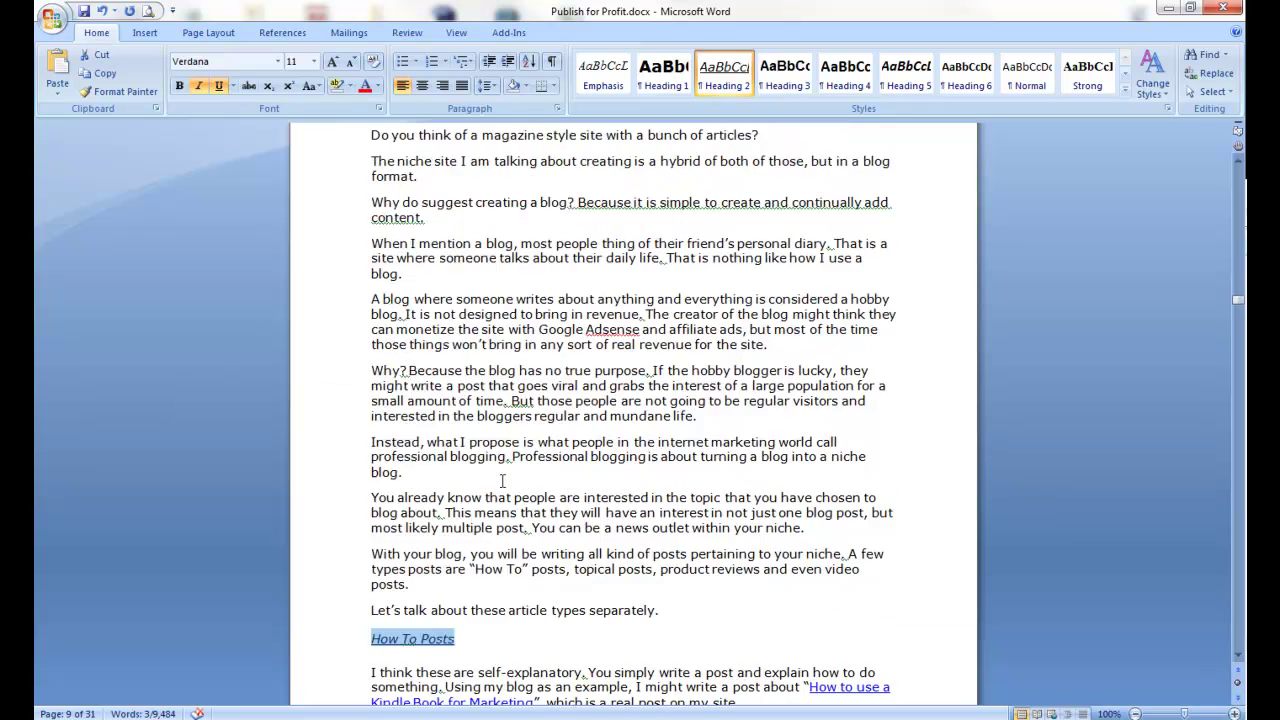
scroll(500, 481, "down", 5)
scroll(500, 481, "down", 14)
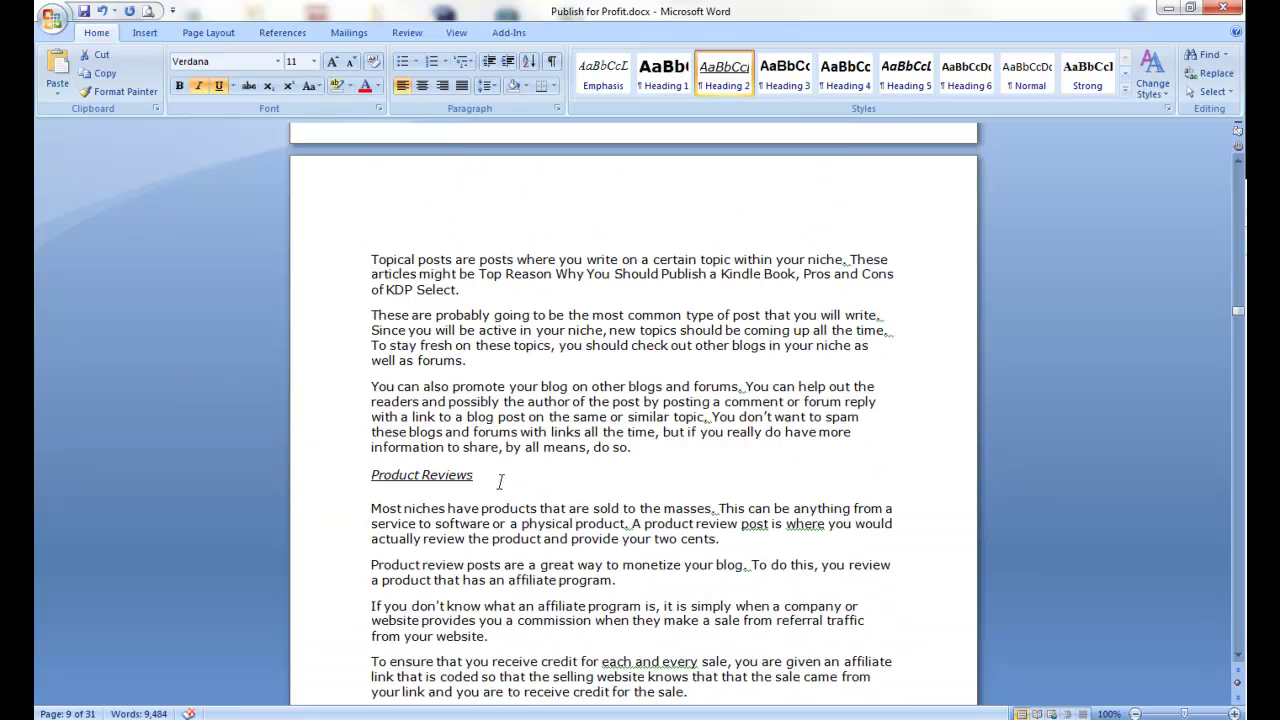
left_click(392, 398)
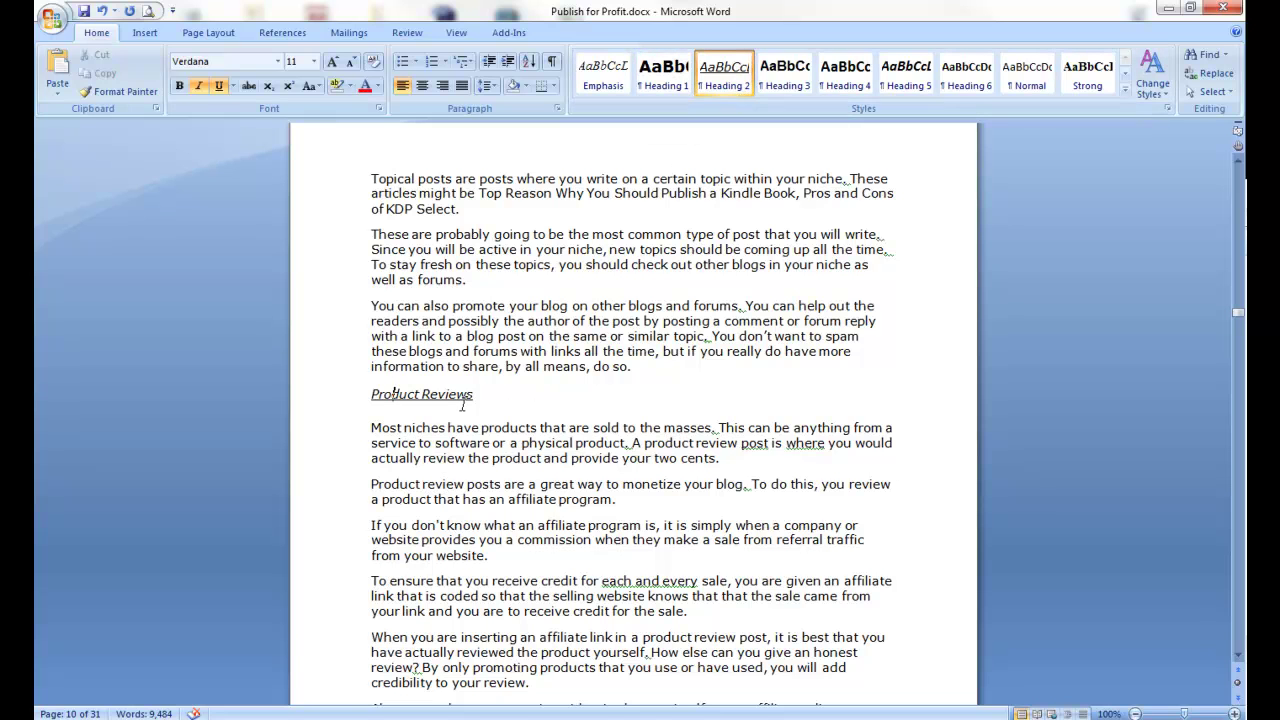
right_click(728, 66)
left_click(660, 98)
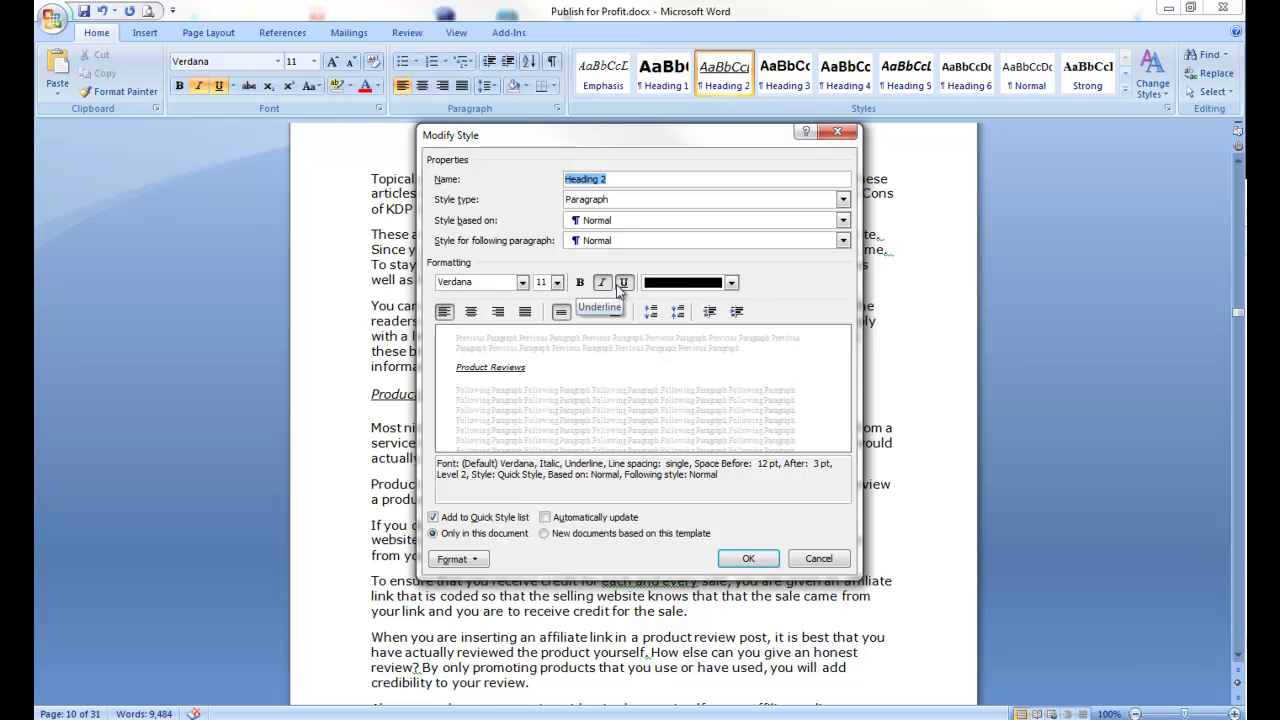
left_click(745, 558)
Scroll back past the copyright page to the top of the blank page 3
left_click(400, 458)
scroll(549, 480, "up", 8)
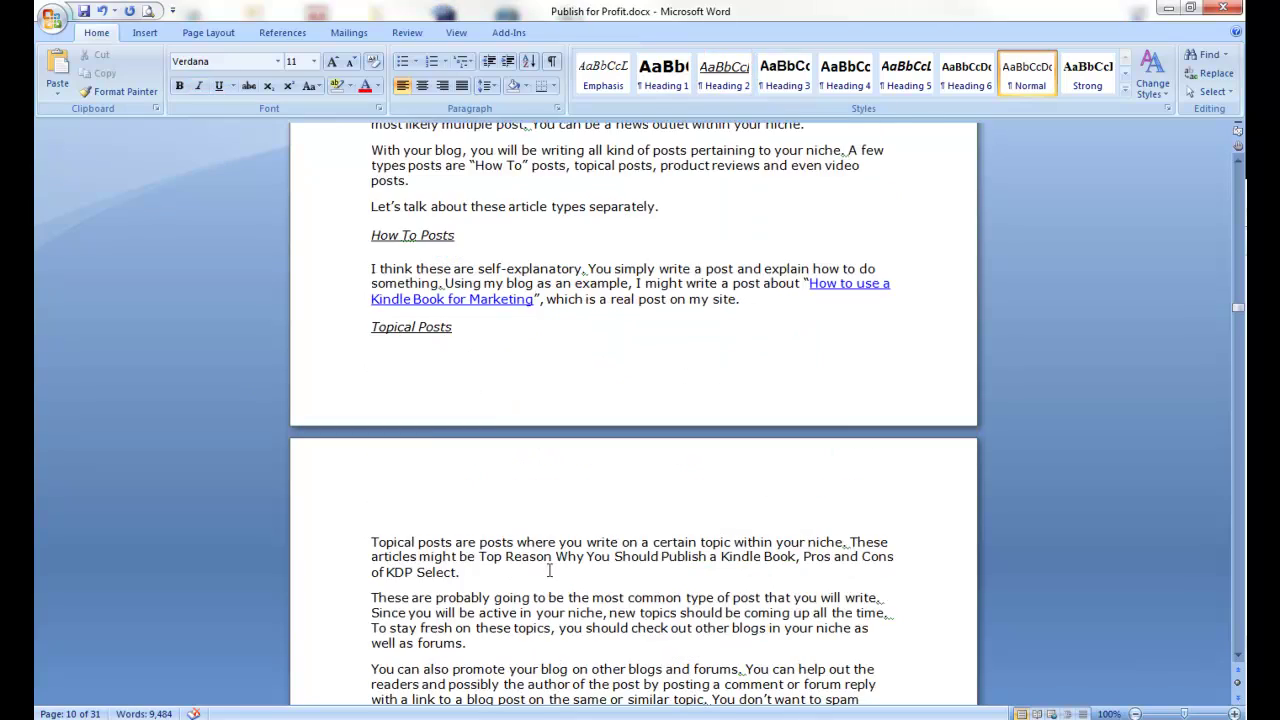
scroll(549, 480, "down", 12)
scroll(550, 481, "down", 9)
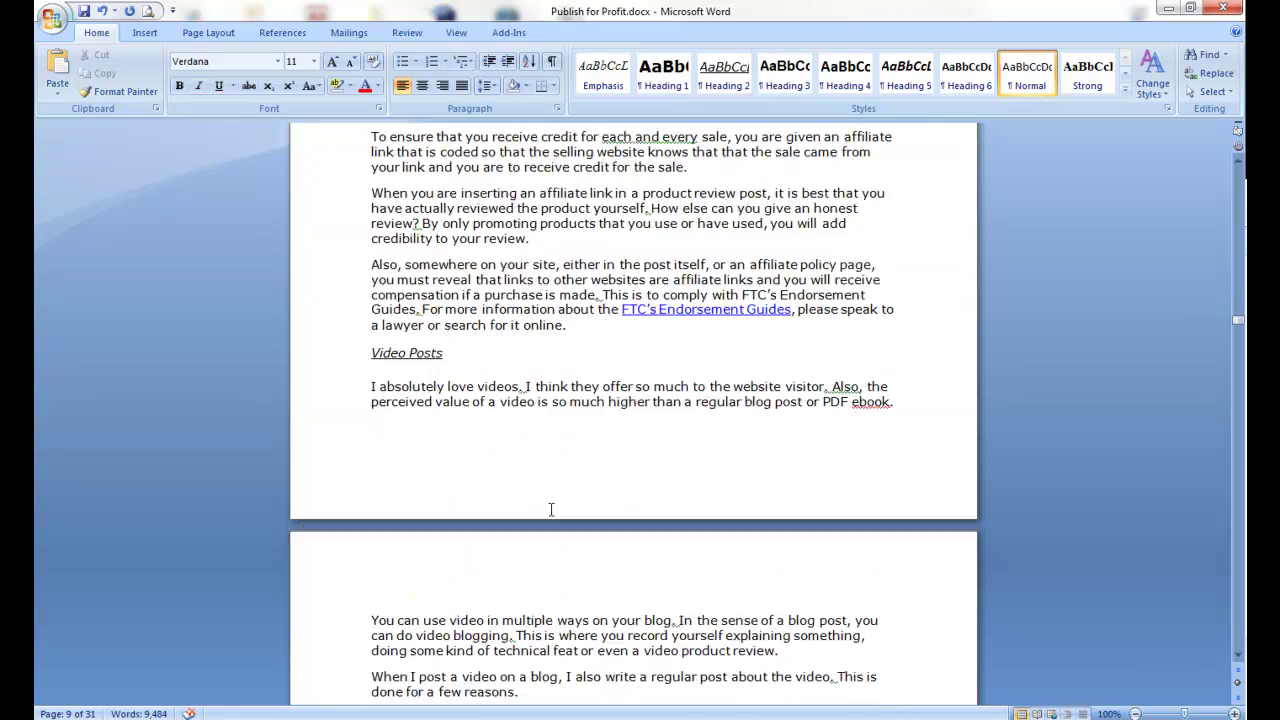
scroll(550, 481, "up", 17)
scroll(550, 530, "up", 20)
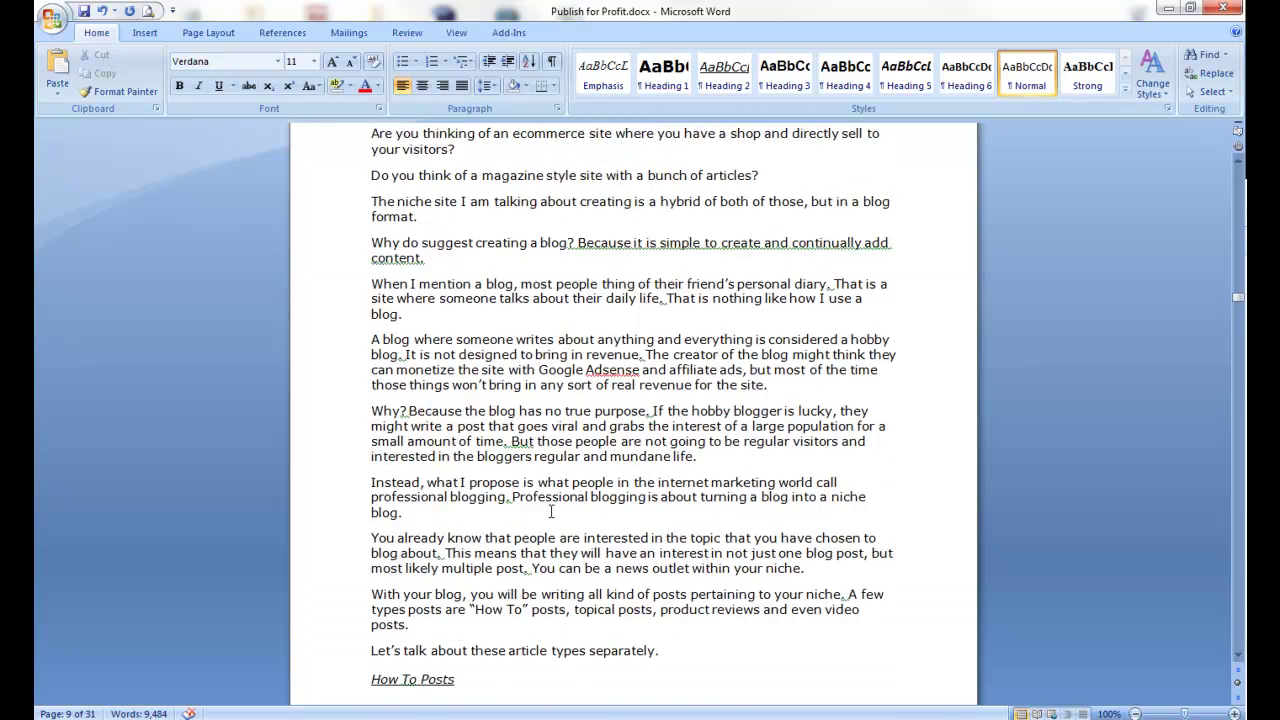
scroll(549, 516, "up", 6)
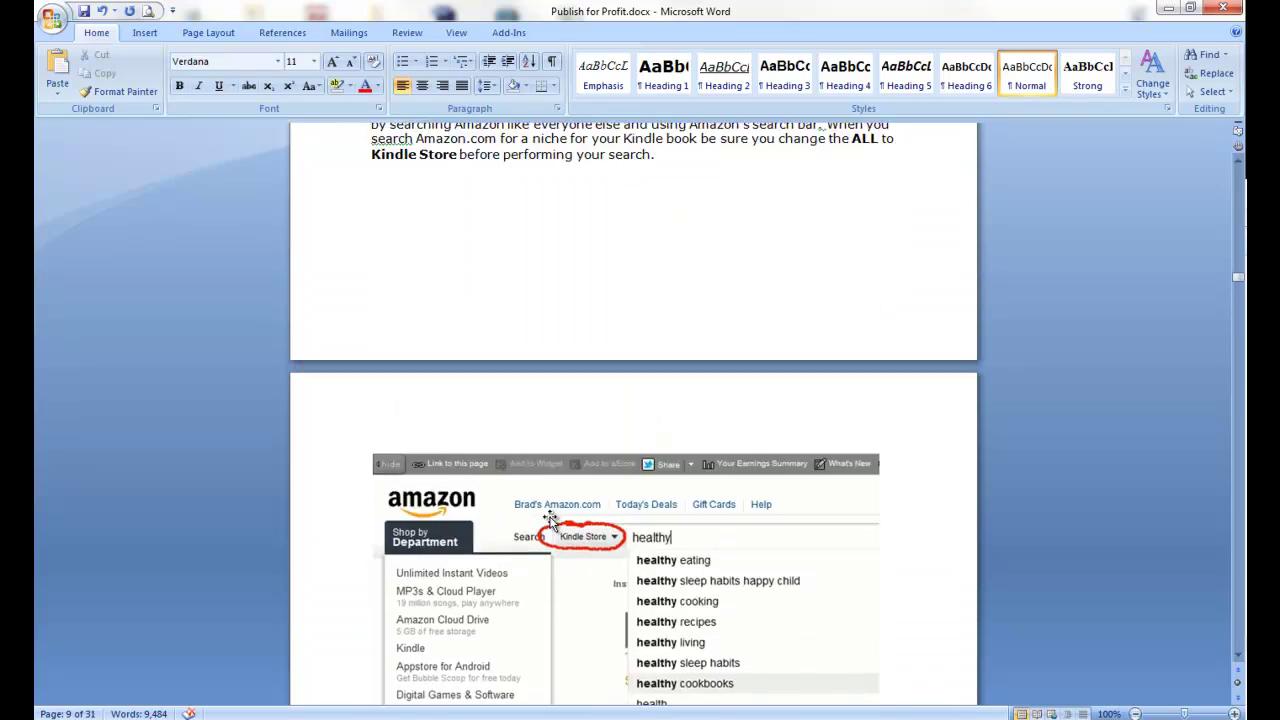
scroll(549, 519, "up", 20)
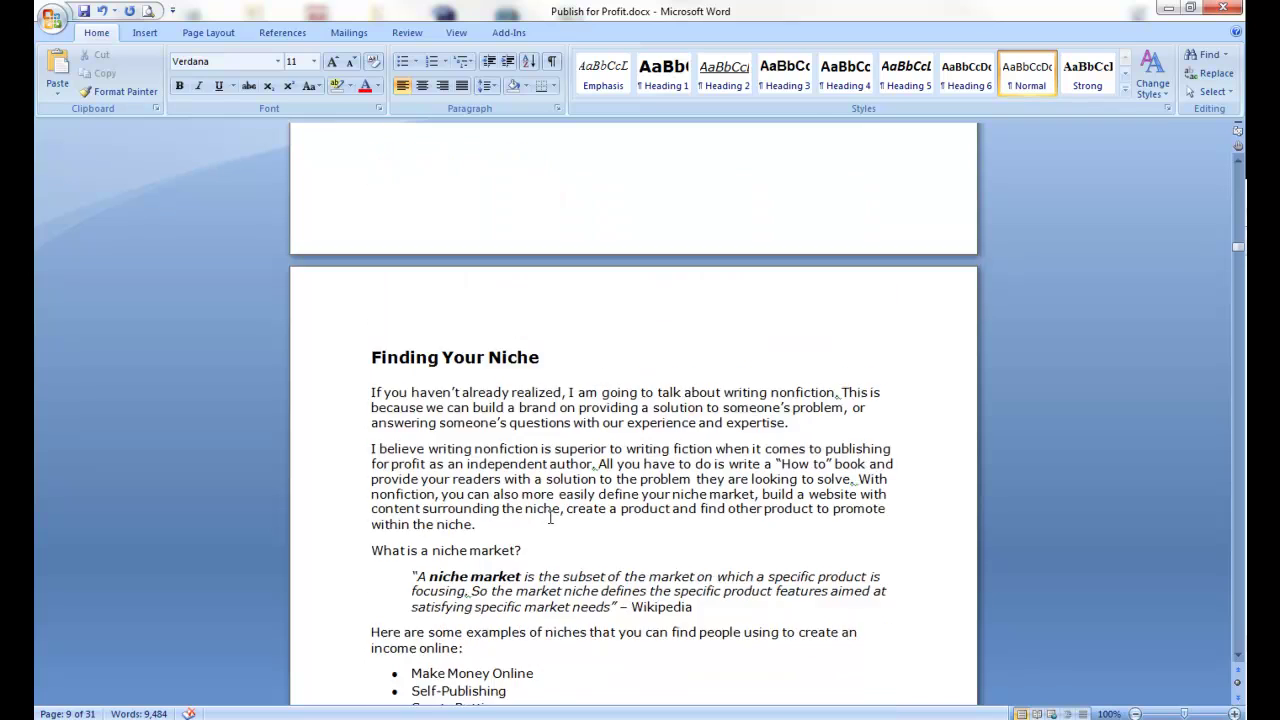
scroll(549, 519, "up", 20)
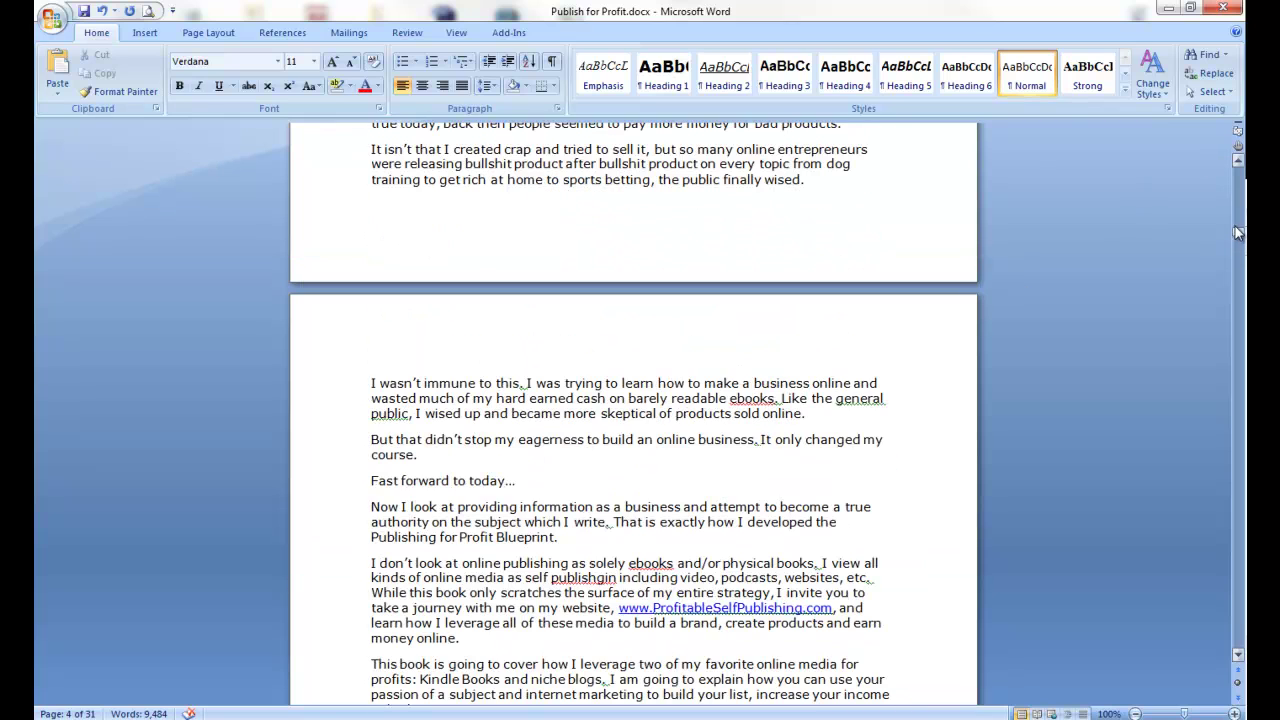
left_click_drag(1238, 232, 1238, 178)
scroll(676, 505, "down", 10)
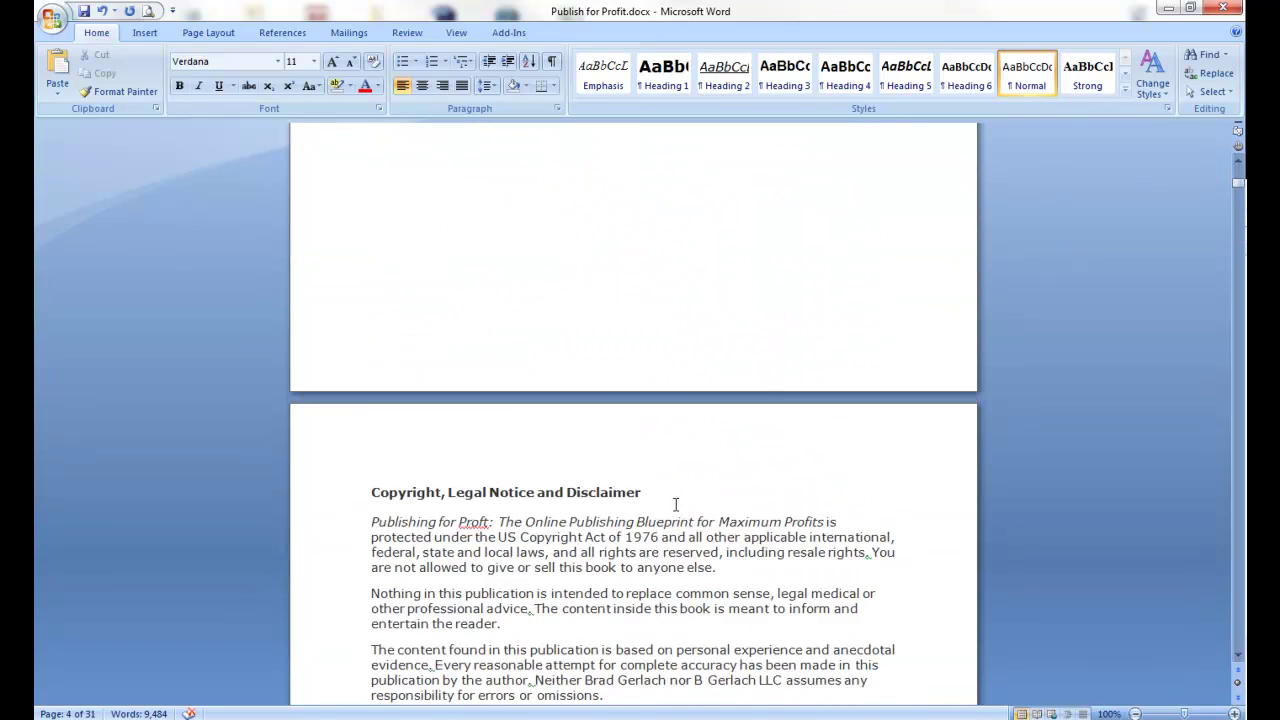
scroll(676, 505, "down", 20)
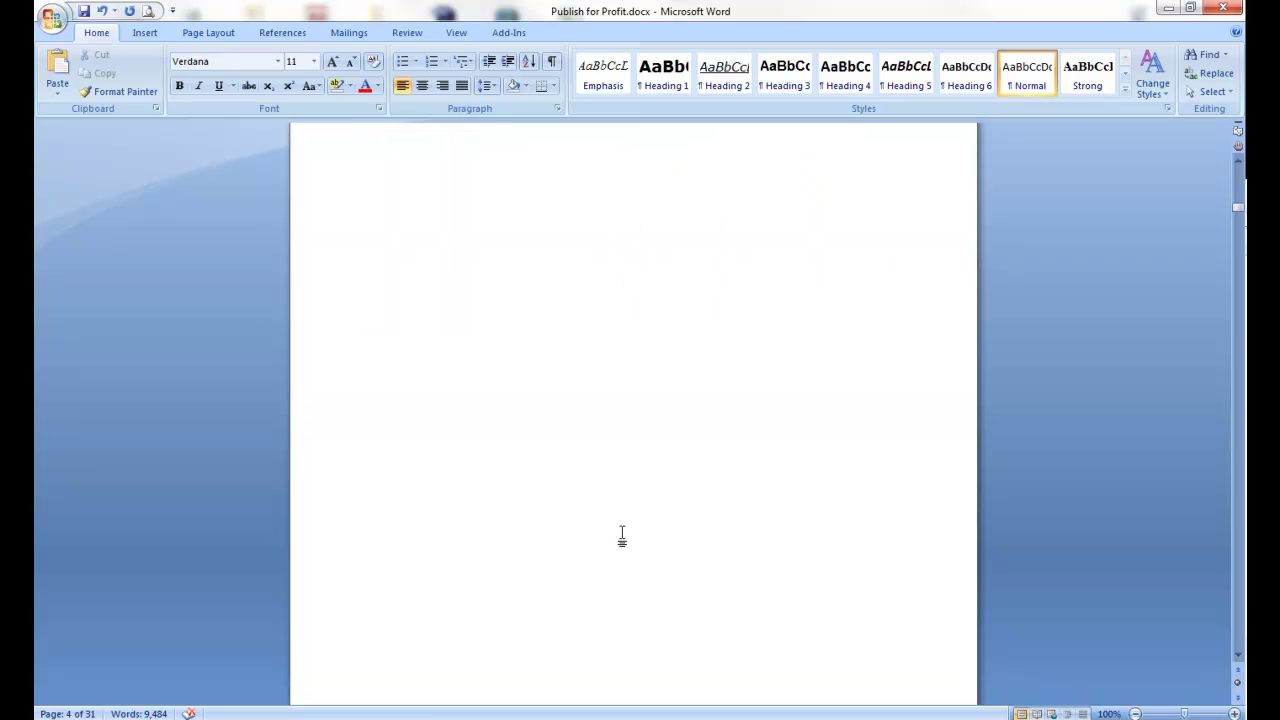
scroll(591, 487, "down", 4)
scroll(591, 487, "up", 12)
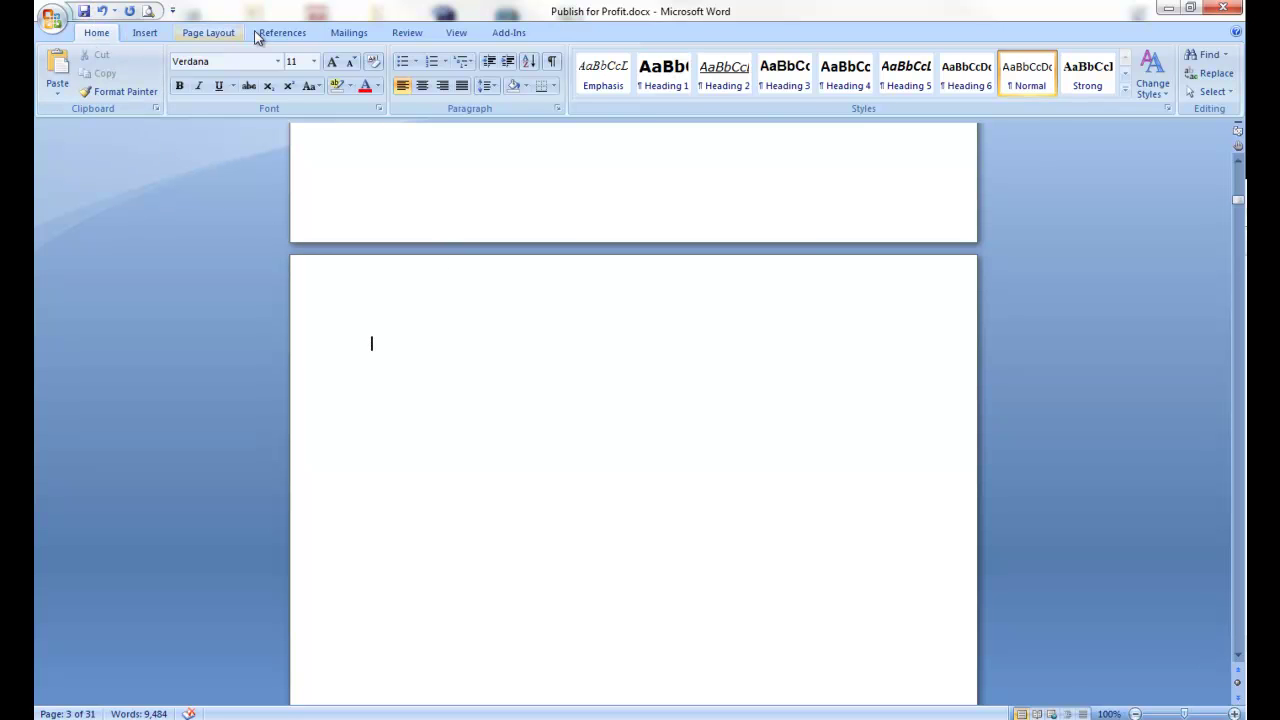
Insert an Automatic Table 2 table of contents listing chapters and subsections with page numbers
left_click(288, 35)
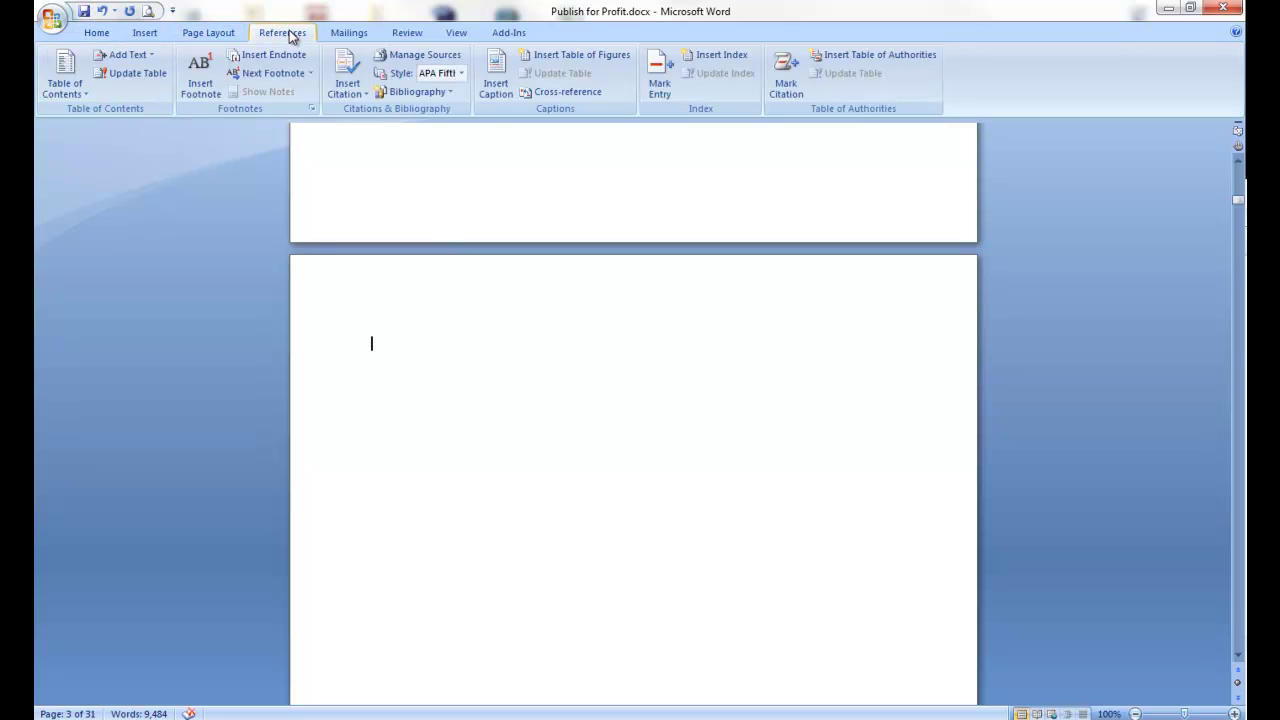
left_click(74, 90)
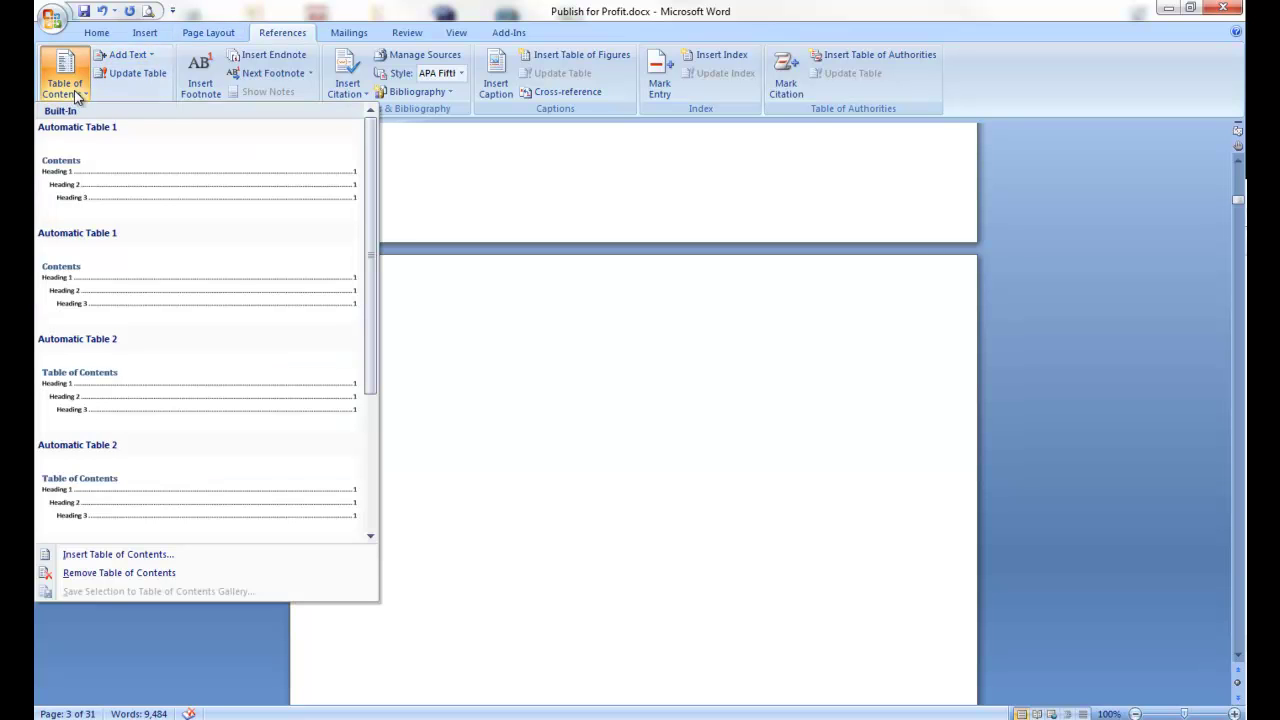
left_click(69, 385)
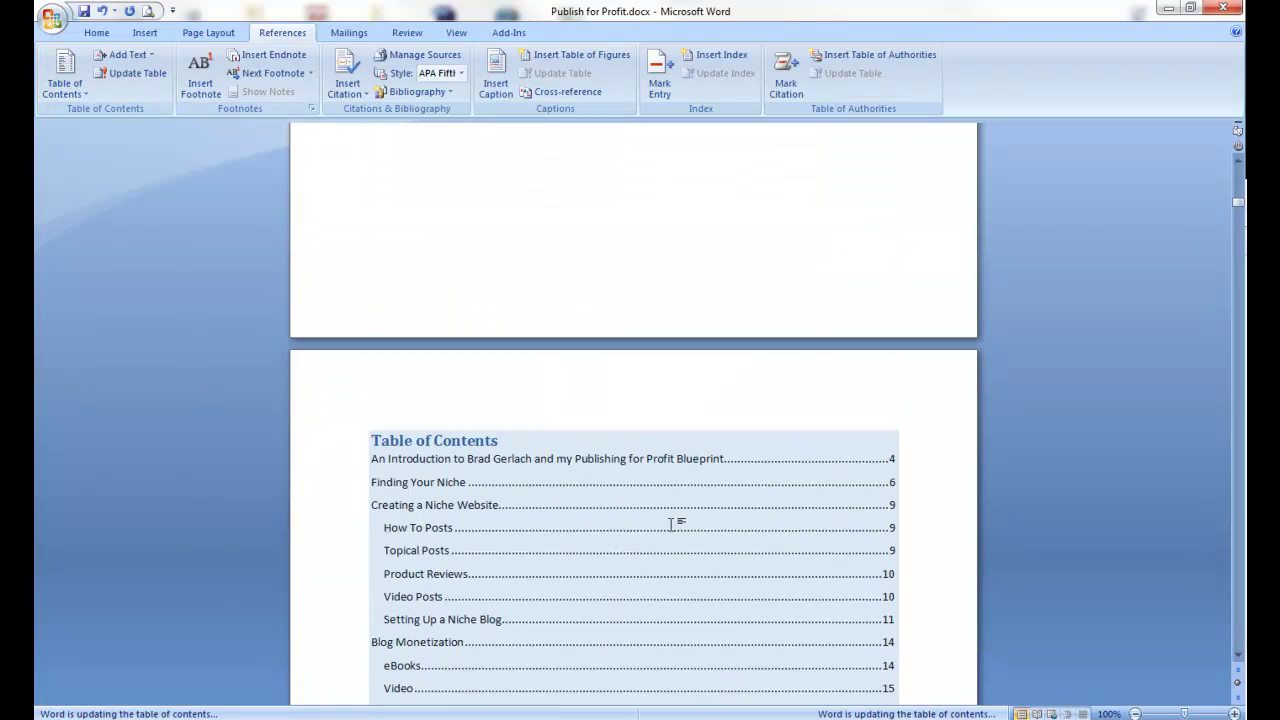
left_click(502, 496)
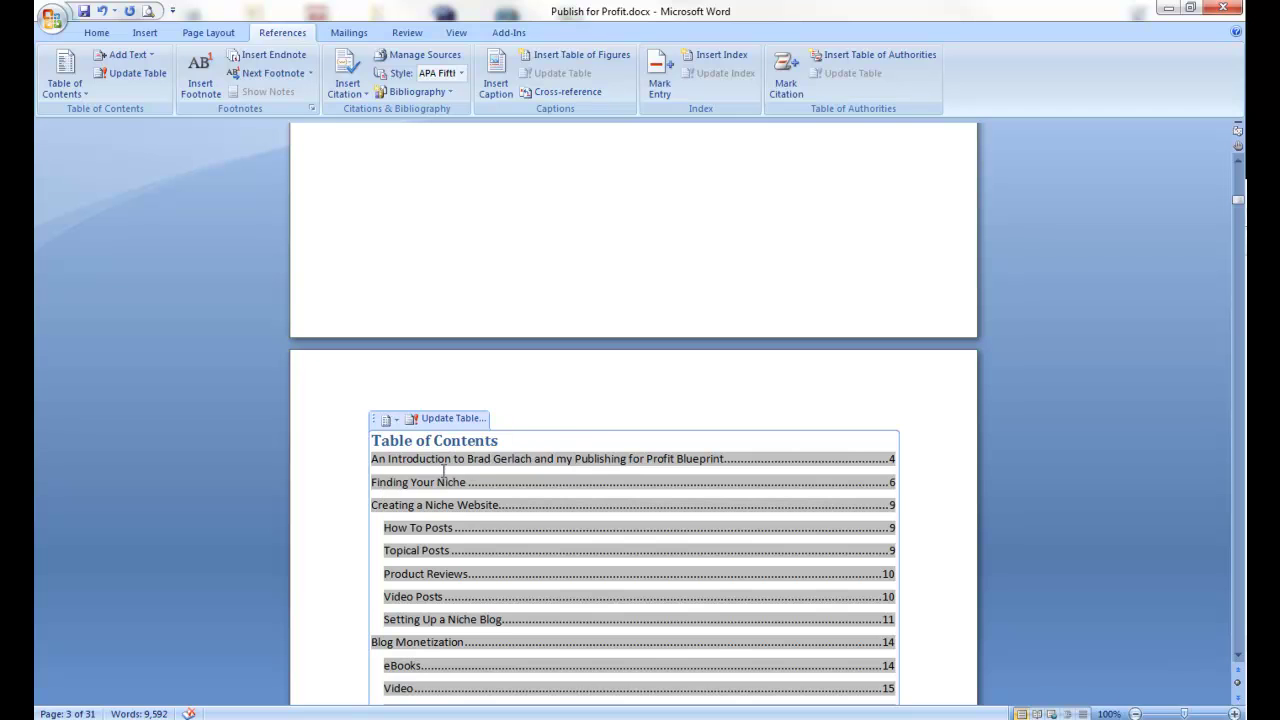
scroll(440, 475, "down", 1)
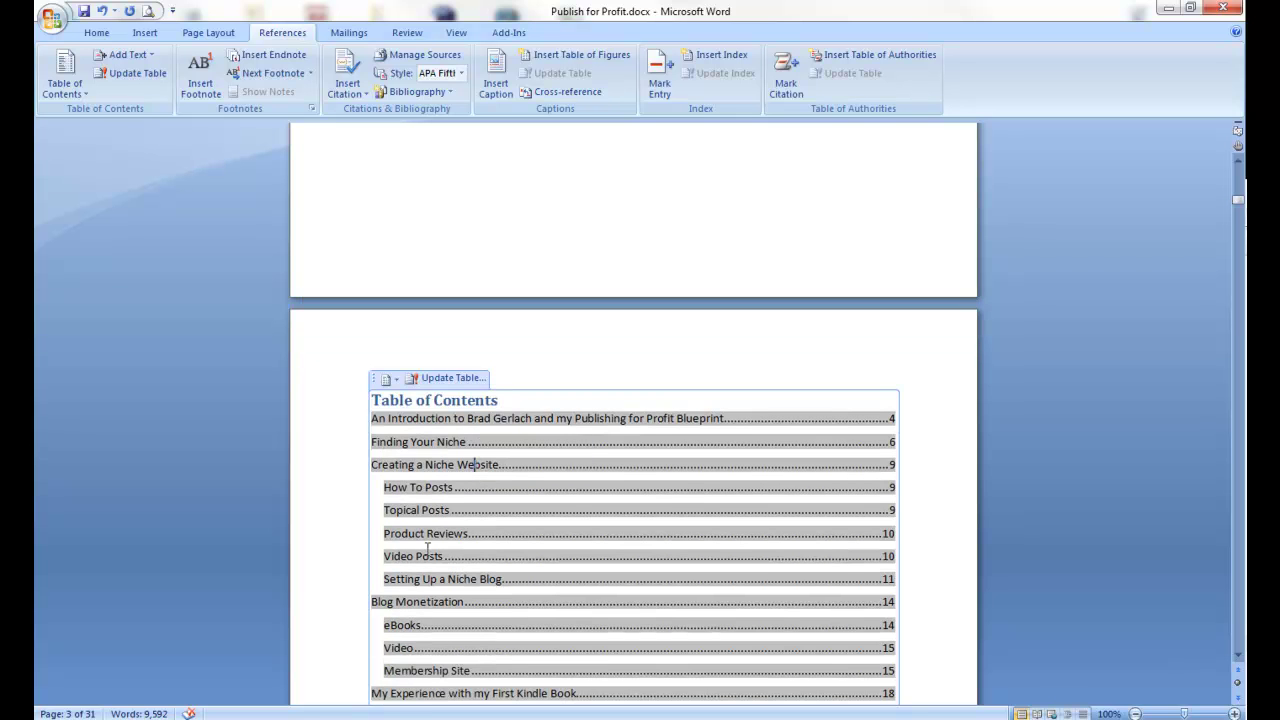
scroll(428, 549, "down", 10)
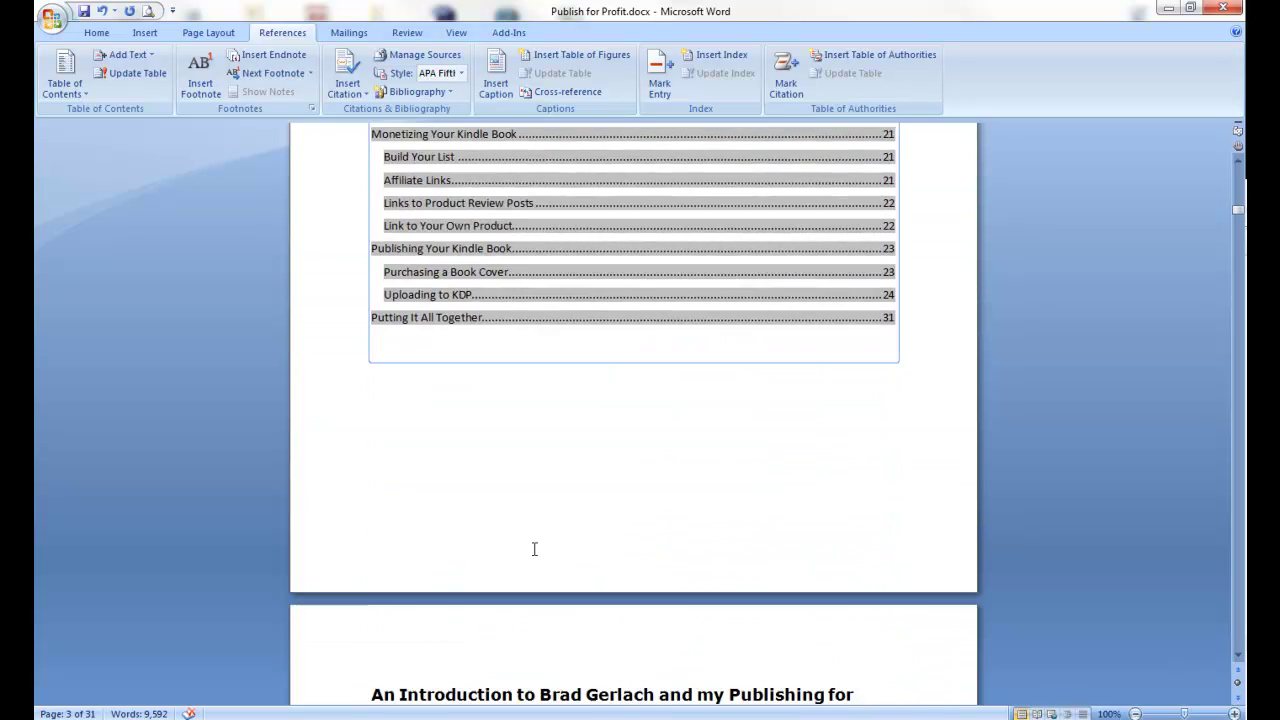
scroll(534, 549, "up", 10)
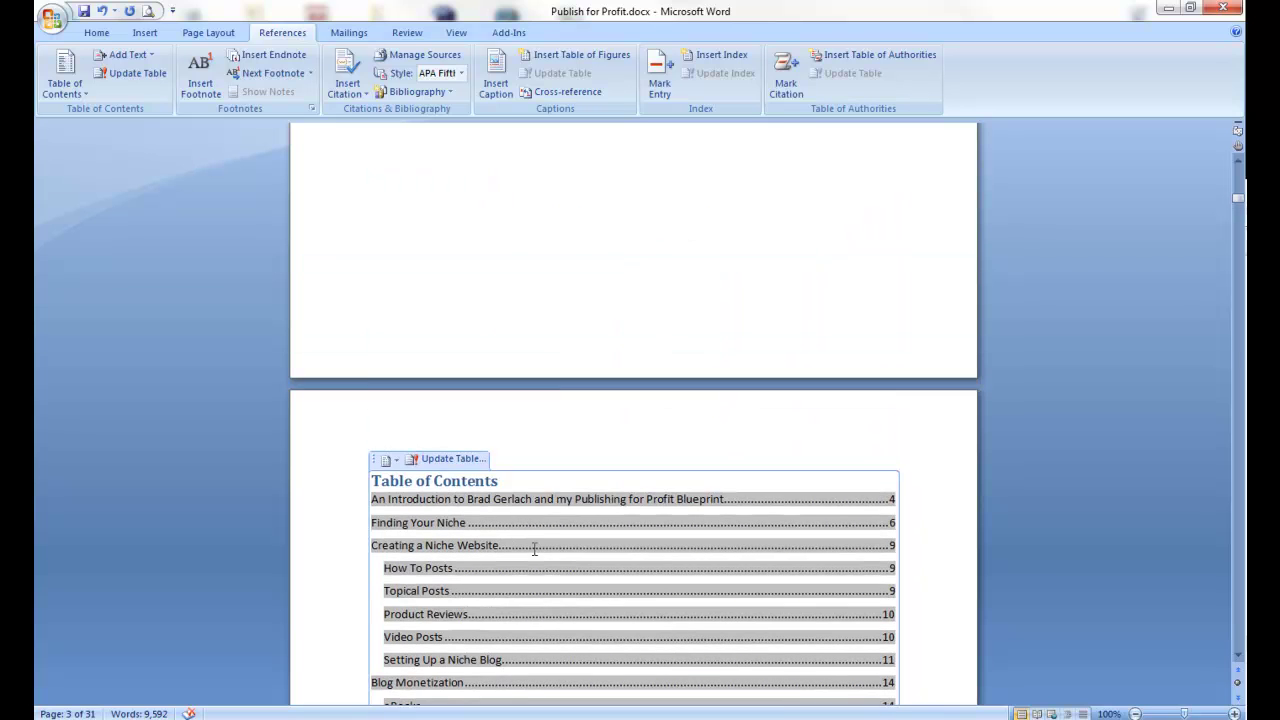
scroll(534, 549, "down", 2)
left_click(437, 340)
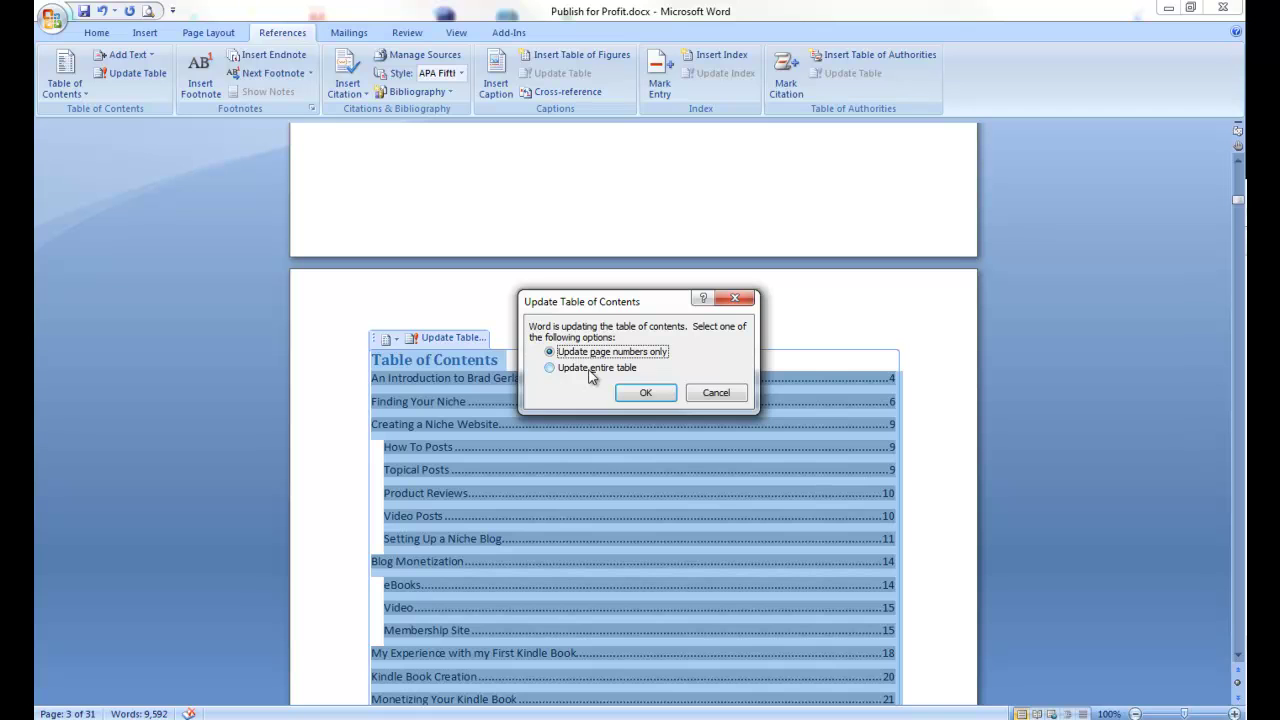
left_click(730, 396)
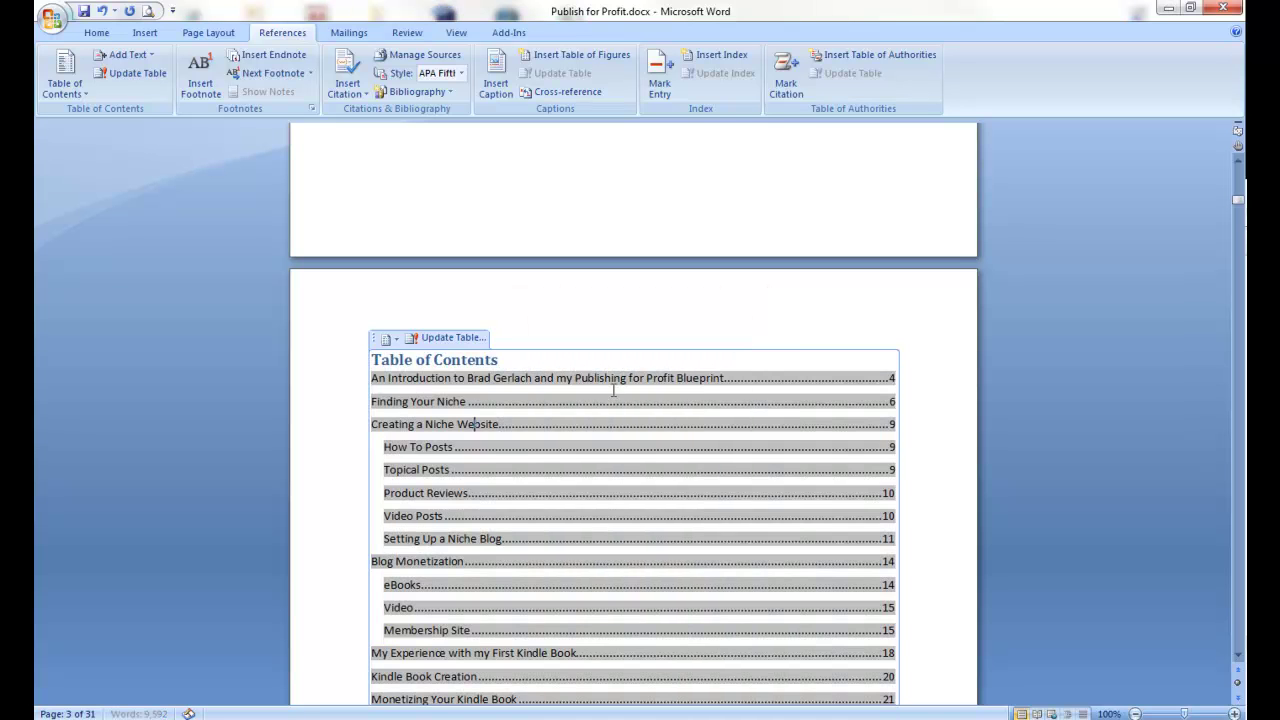